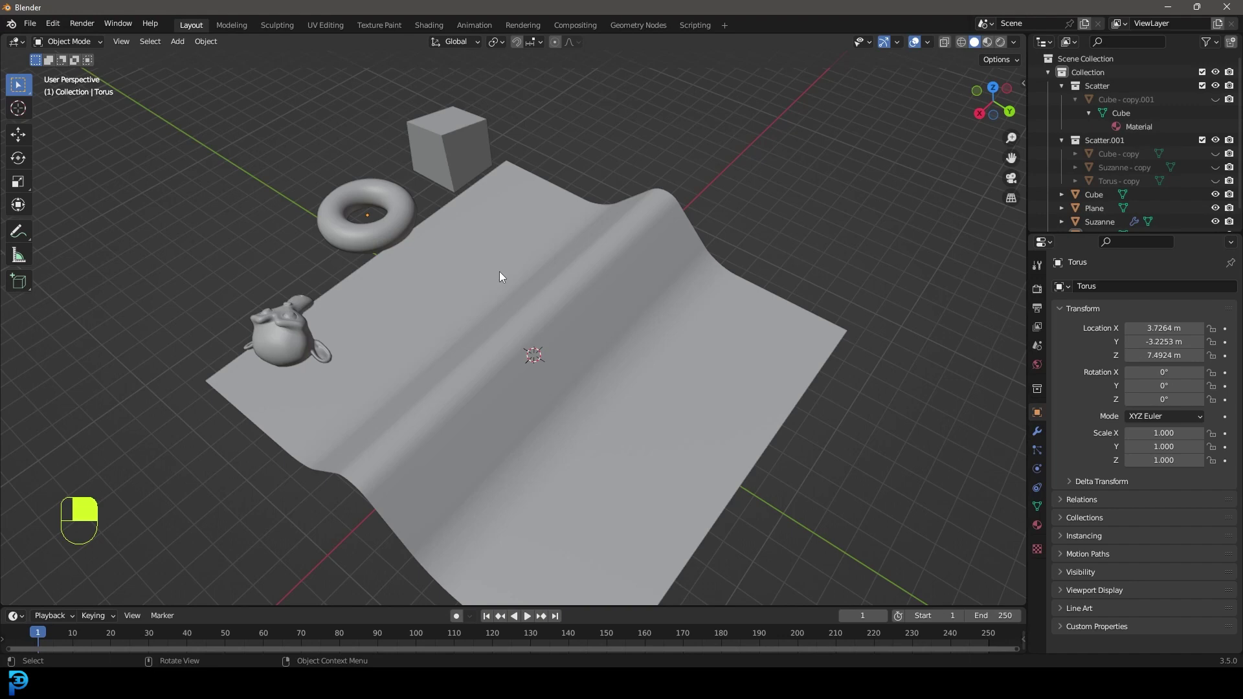
# - Scatter copies of the torus on the wavy plane with Scatter Objects, along a winding stroke crossing the ridge
pyautogui.moveTo(511, 275); pyautogui.dragTo(486, 271, button='middle')
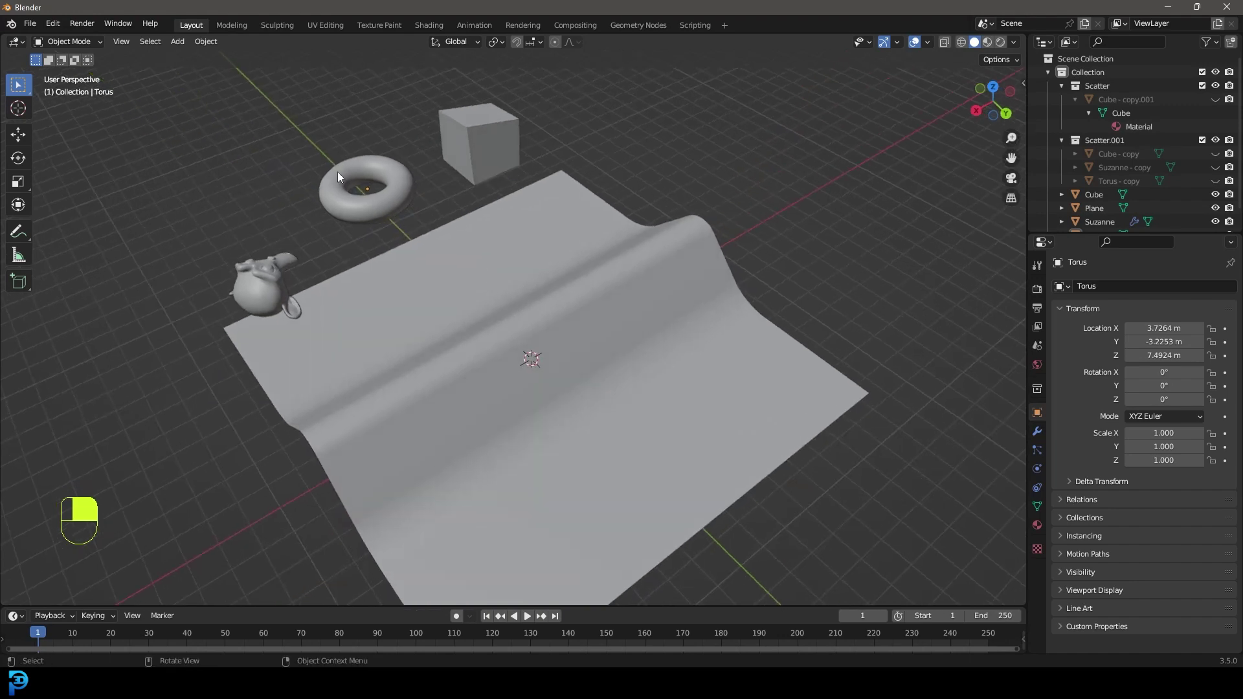
pyautogui.click(387, 165)
pyautogui.press('g')
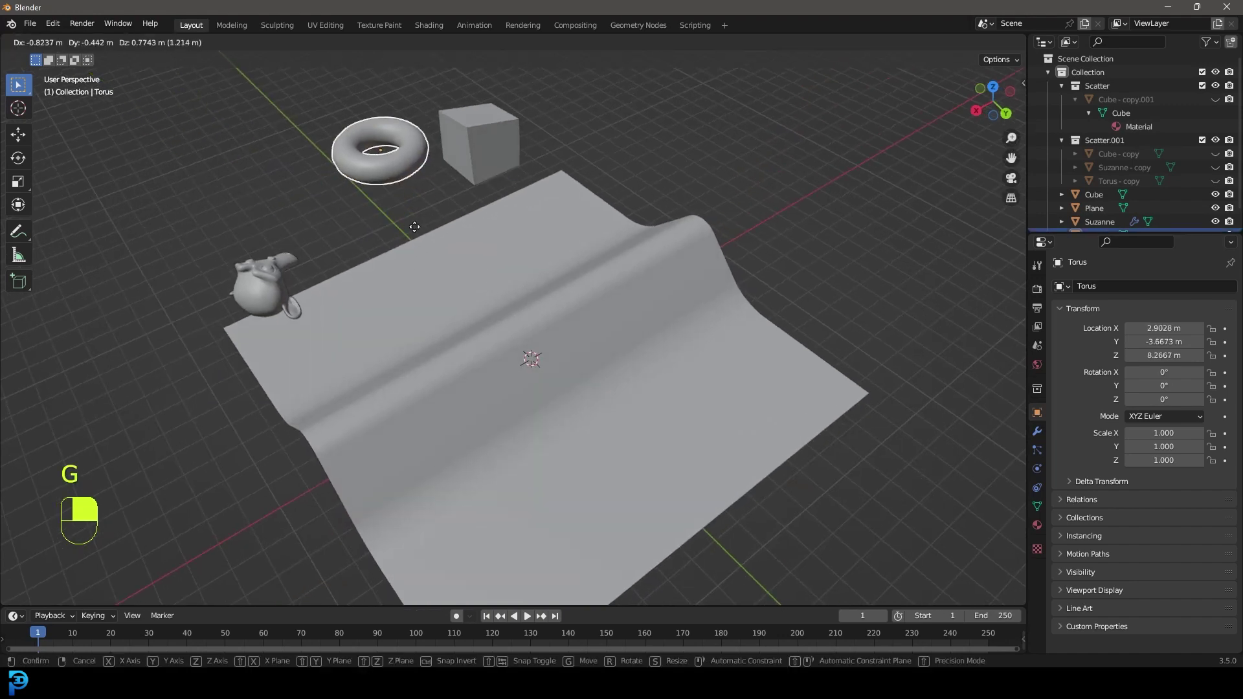
pyautogui.click(414, 195)
pyautogui.moveTo(413, 196); pyautogui.dragTo(581, 273, button='middle')
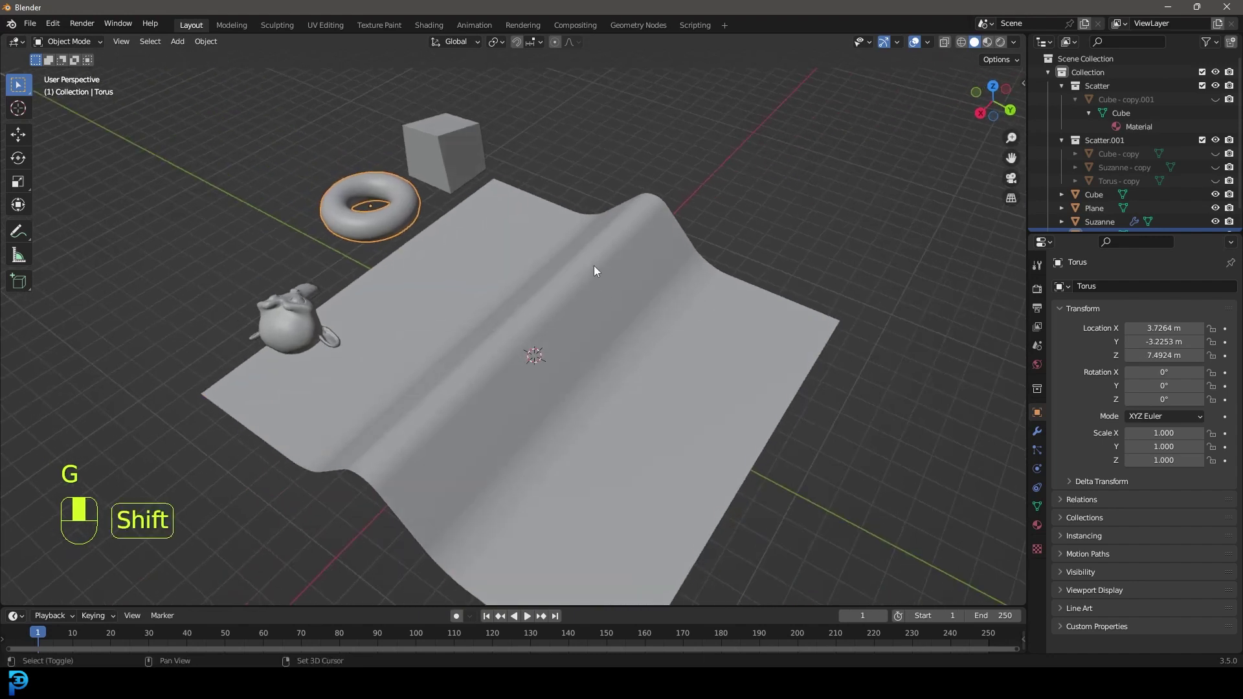
pyautogui.keyDown('shift'); pyautogui.click(596, 271); pyautogui.keyUp('shift')
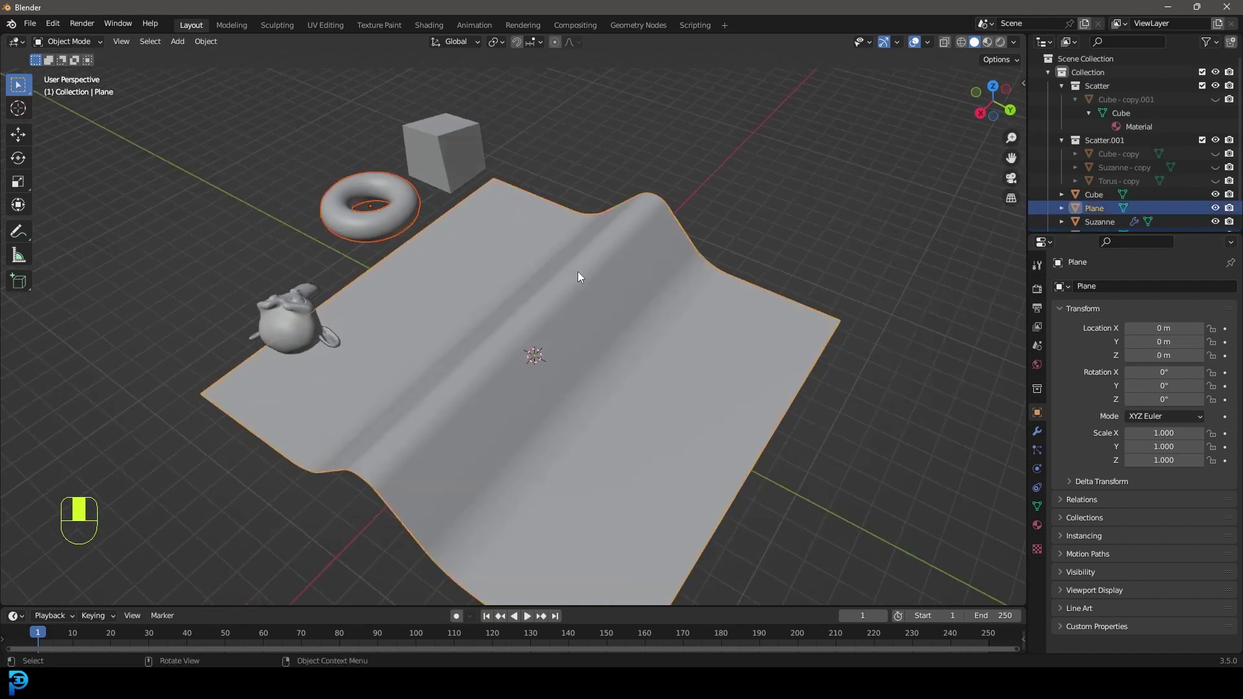
pyautogui.press('F3')
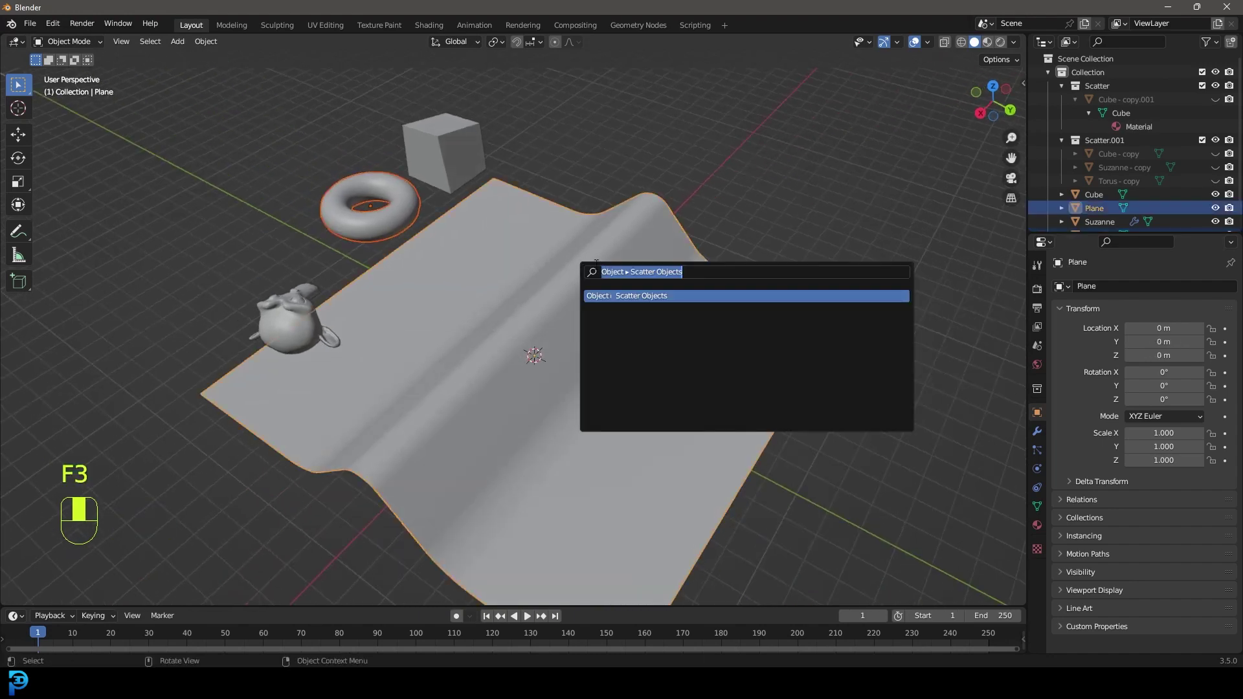
pyautogui.click(638, 296)
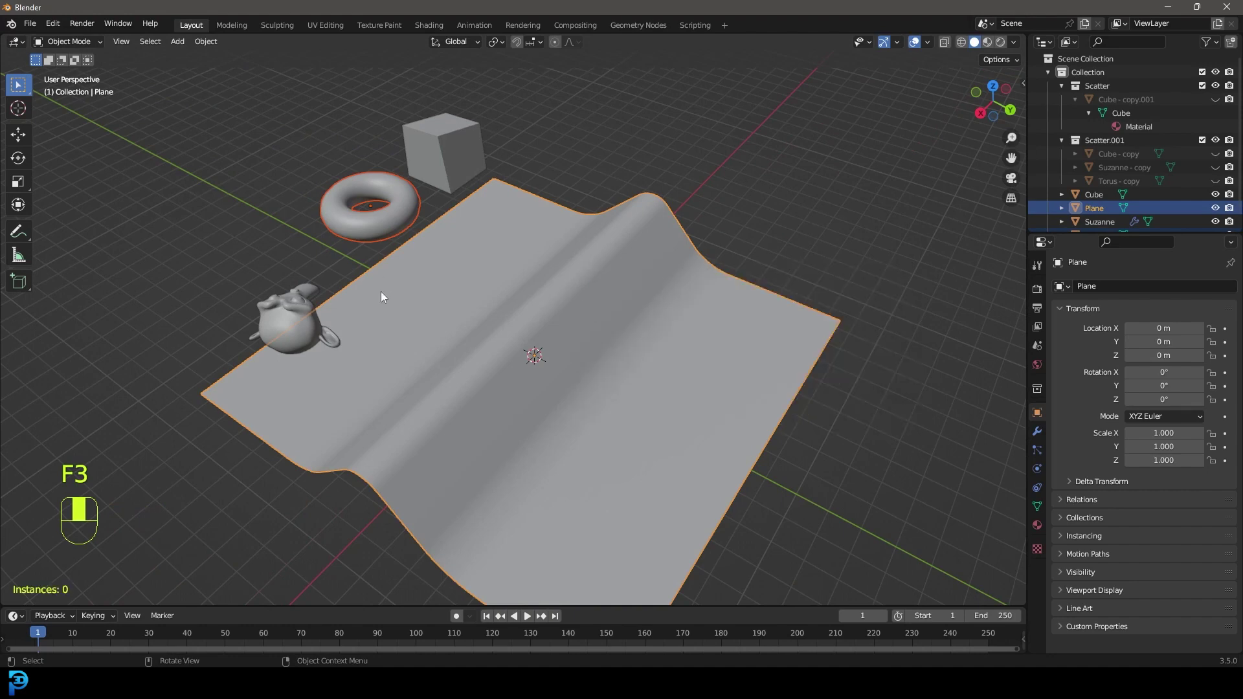
pyautogui.moveTo(380, 291)
pyautogui.mouseDown()
pyautogui.moveTo(637, 375)
pyautogui.moveTo(602, 490)
pyautogui.moveTo(664, 478)
pyautogui.mouseUp()
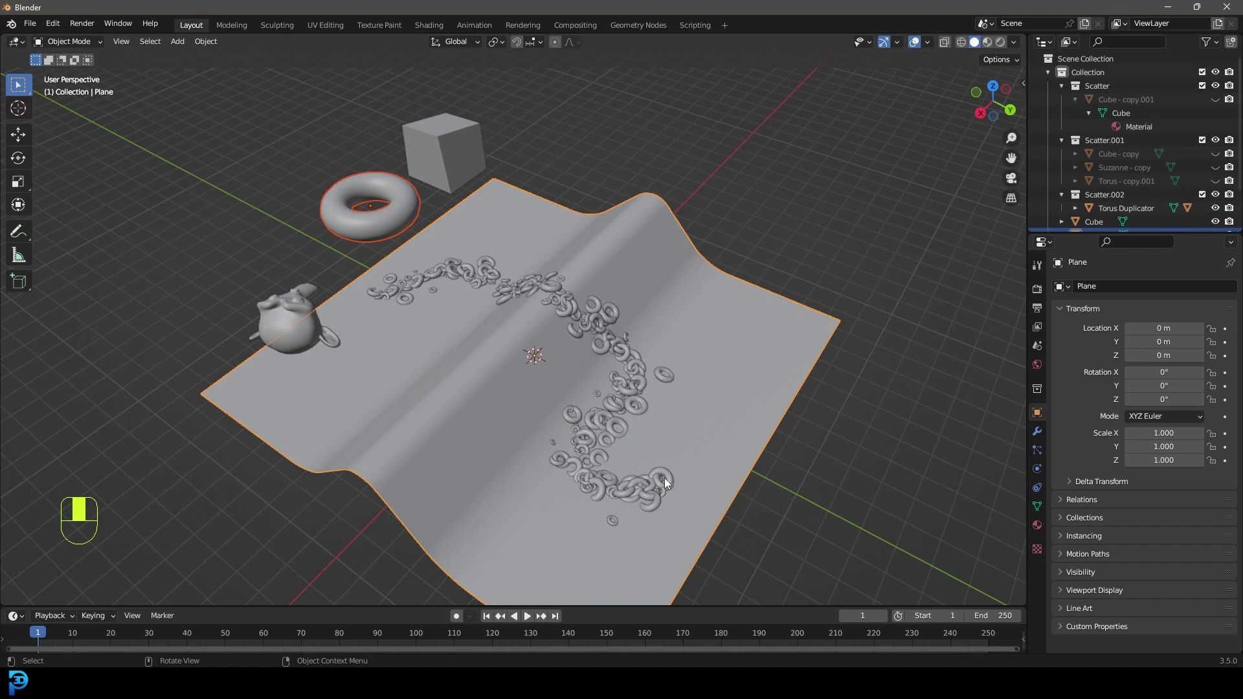
# - Examine the scattered tori on the wavy plane up close and from several angles
pyautogui.moveTo(796, 332); pyautogui.dragTo(467, 366, button='middle')
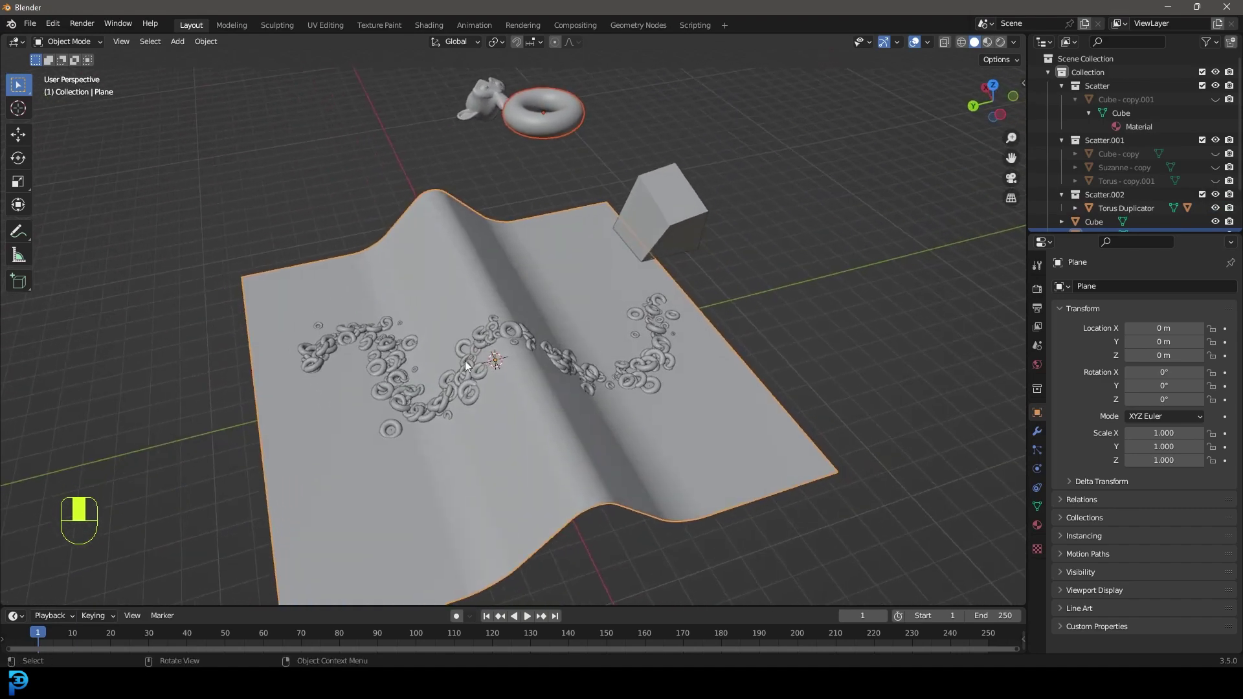
pyautogui.scroll(4, 466, 366)
pyautogui.moveTo(538, 395); pyautogui.dragTo(598, 338, button='middle')
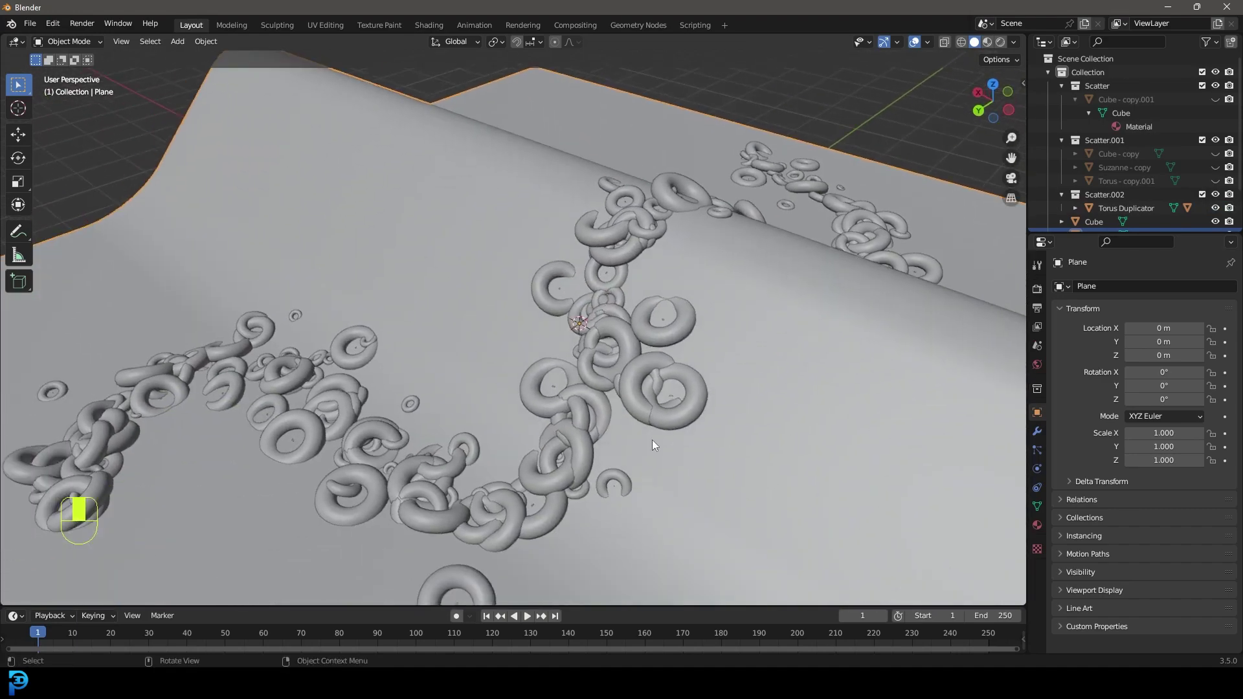
pyautogui.scroll(-3, 651, 441)
pyautogui.moveTo(651, 440); pyautogui.dragTo(516, 429, button='middle')
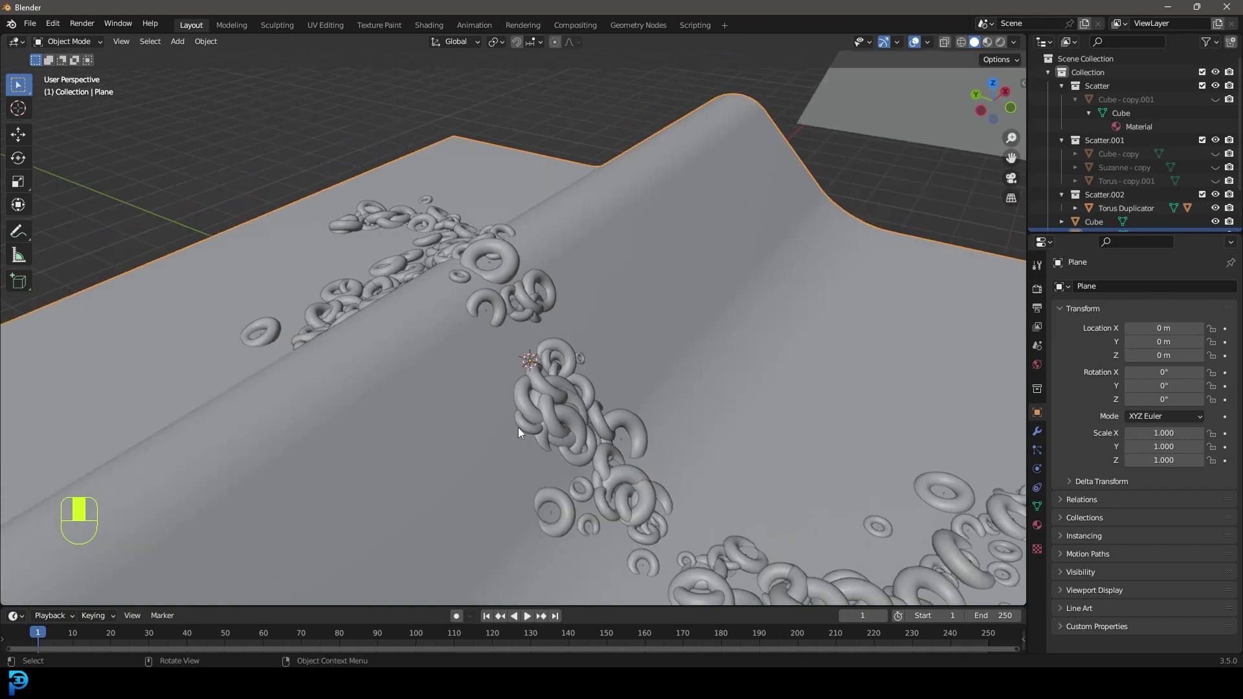
pyautogui.moveTo(542, 425); pyautogui.dragTo(578, 108, button='middle')
pyautogui.scroll(-3, 579, 331)
# - Scatter copies of the cube on the same wavy plane with Scatter Objects, drawing a stroke across its surface
pyautogui.click(570, 107)
pyautogui.keyDown('shift'); pyautogui.click(456, 226); pyautogui.keyUp('shift')
pyautogui.press('F3')
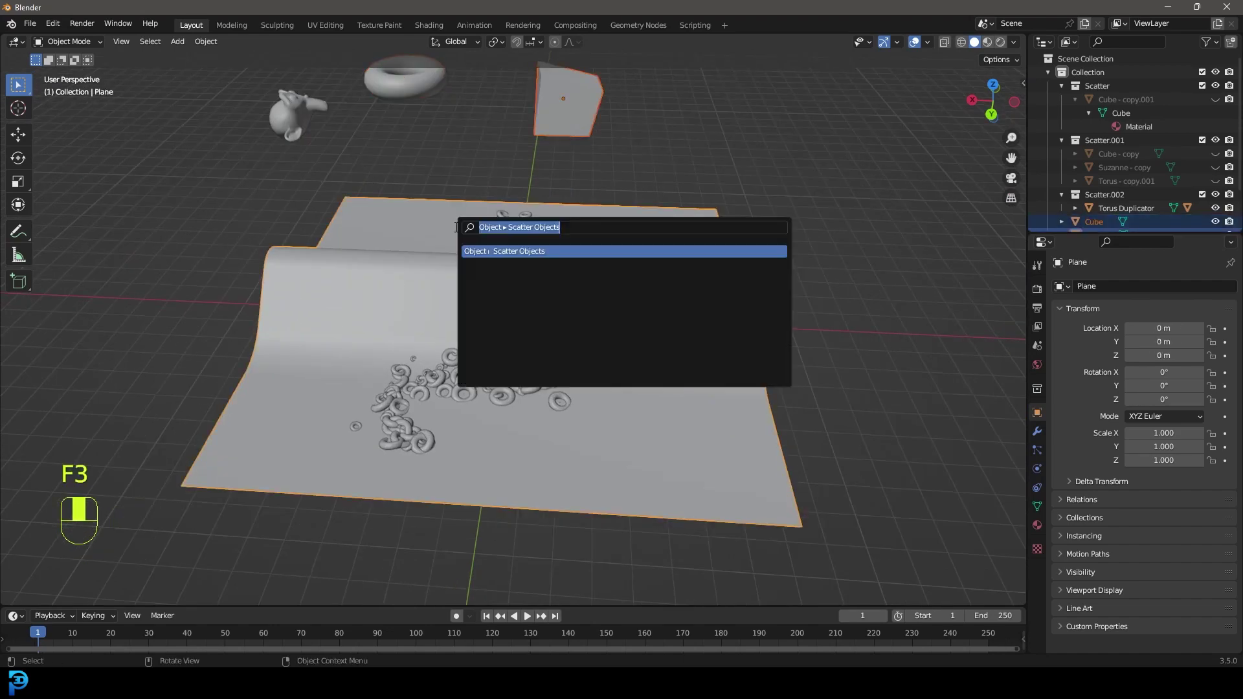
pyautogui.press('Return')
pyautogui.moveTo(359, 249)
pyautogui.mouseDown()
pyautogui.moveTo(473, 301)
pyautogui.moveTo(635, 476)
pyautogui.mouseUp()
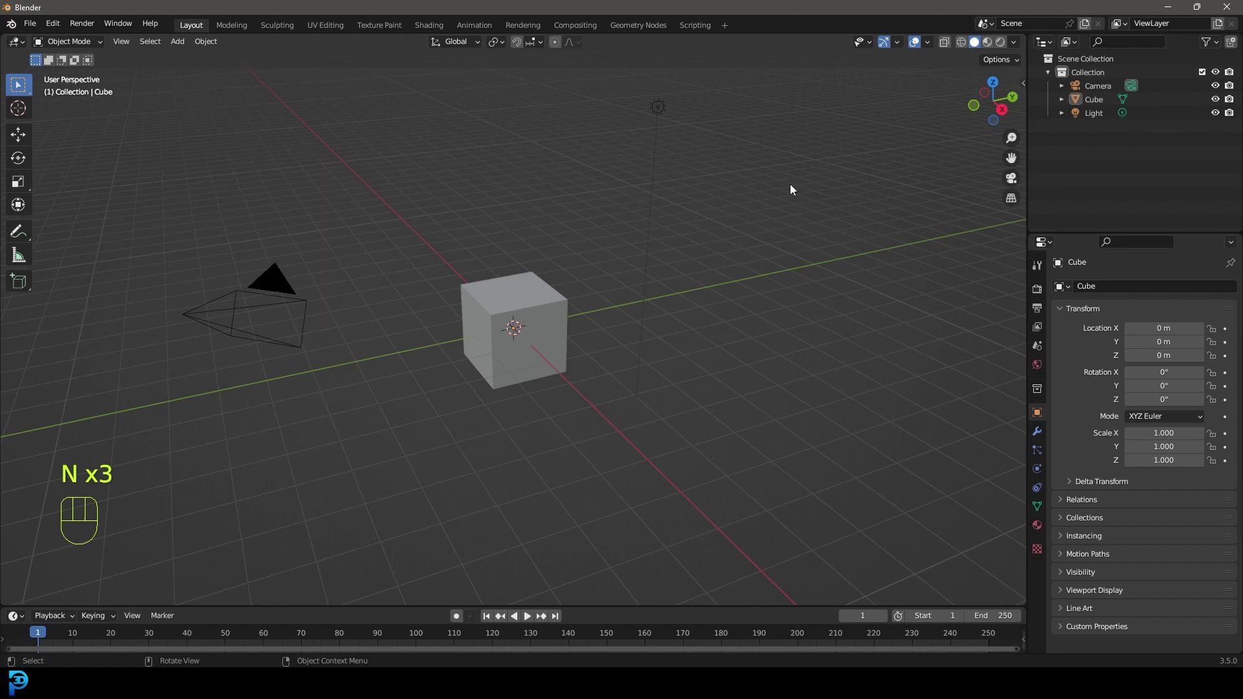
# - Find the Object: Scatter Objects add-on in the preferences by searching for "scatter" and make sure it is enabled
pyautogui.click(52, 24)
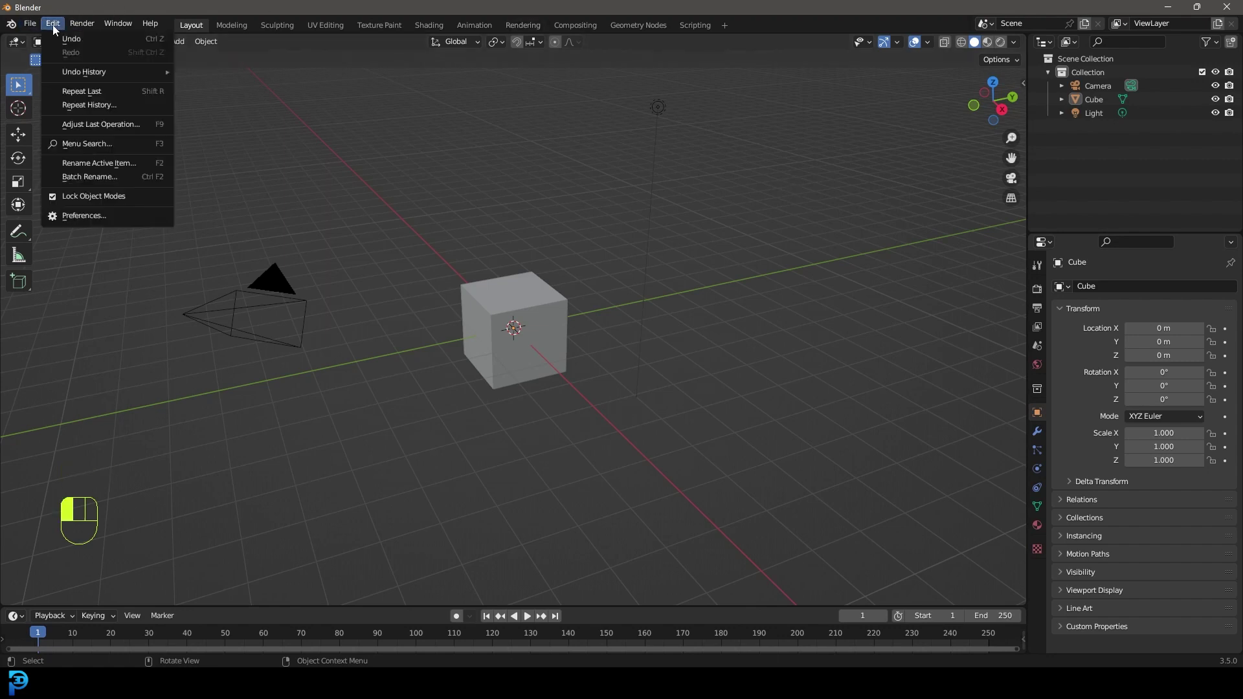
pyautogui.click(75, 217)
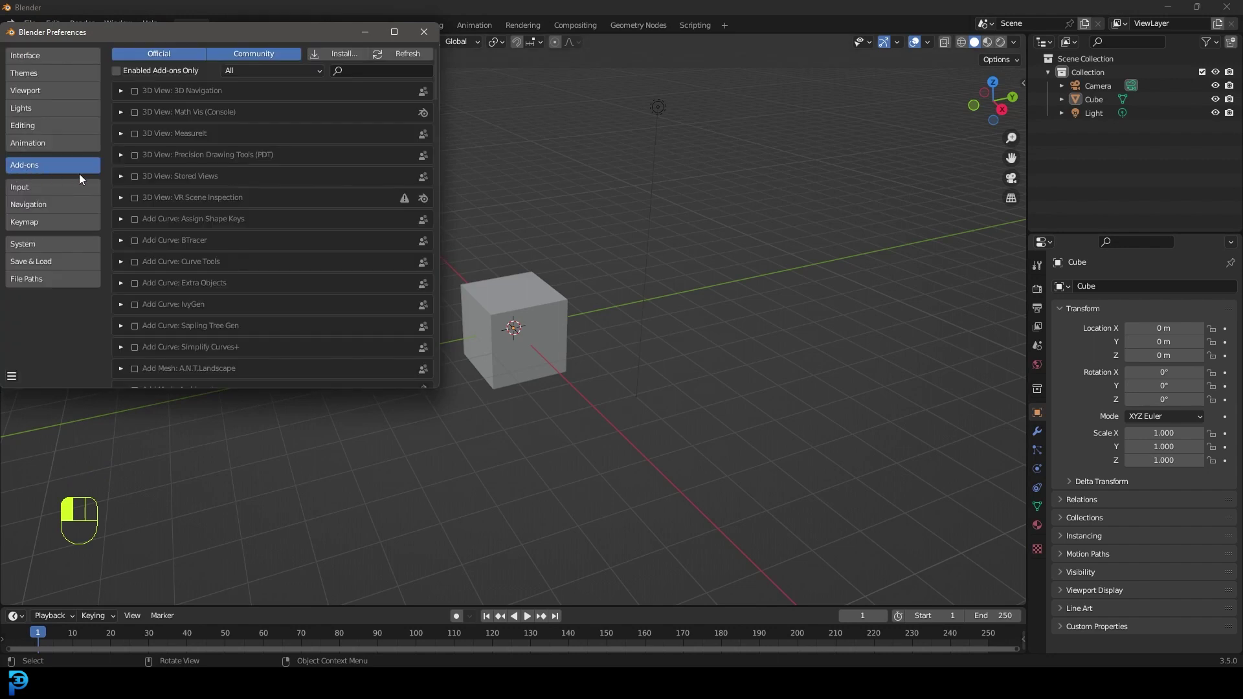
pyautogui.click(368, 72)
pyautogui.write('scatter')
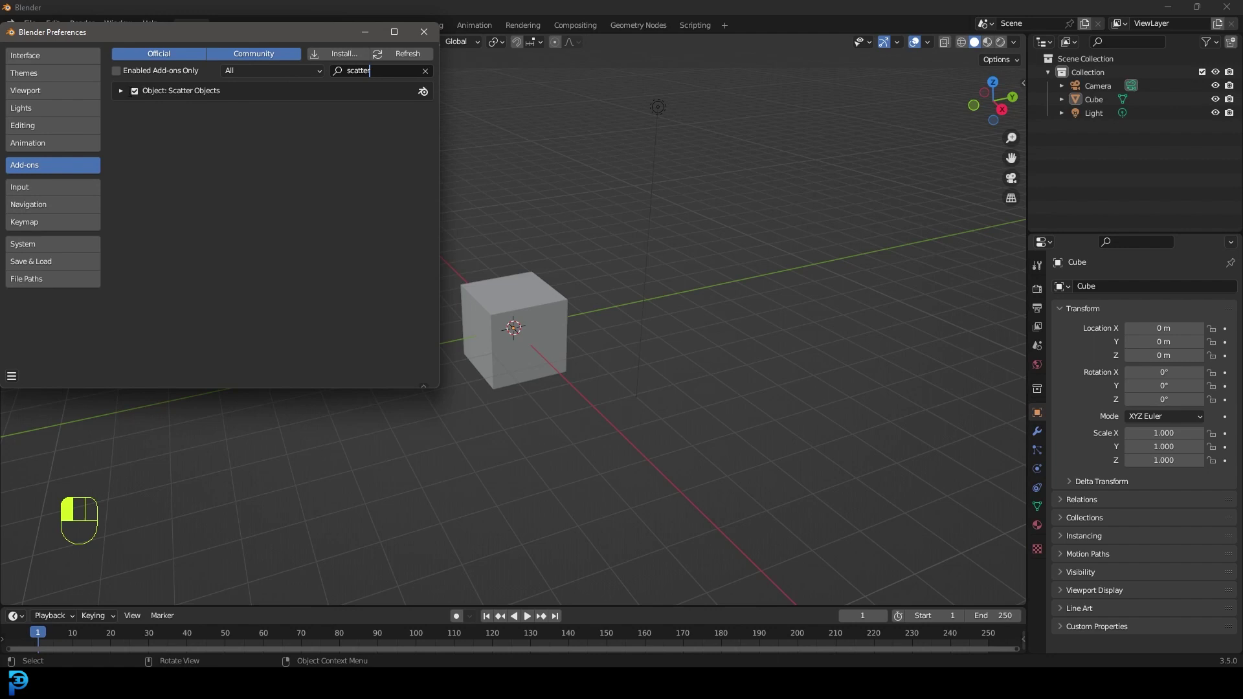
pyautogui.click(135, 92)
pyautogui.click(134, 92)
pyautogui.click(424, 32)
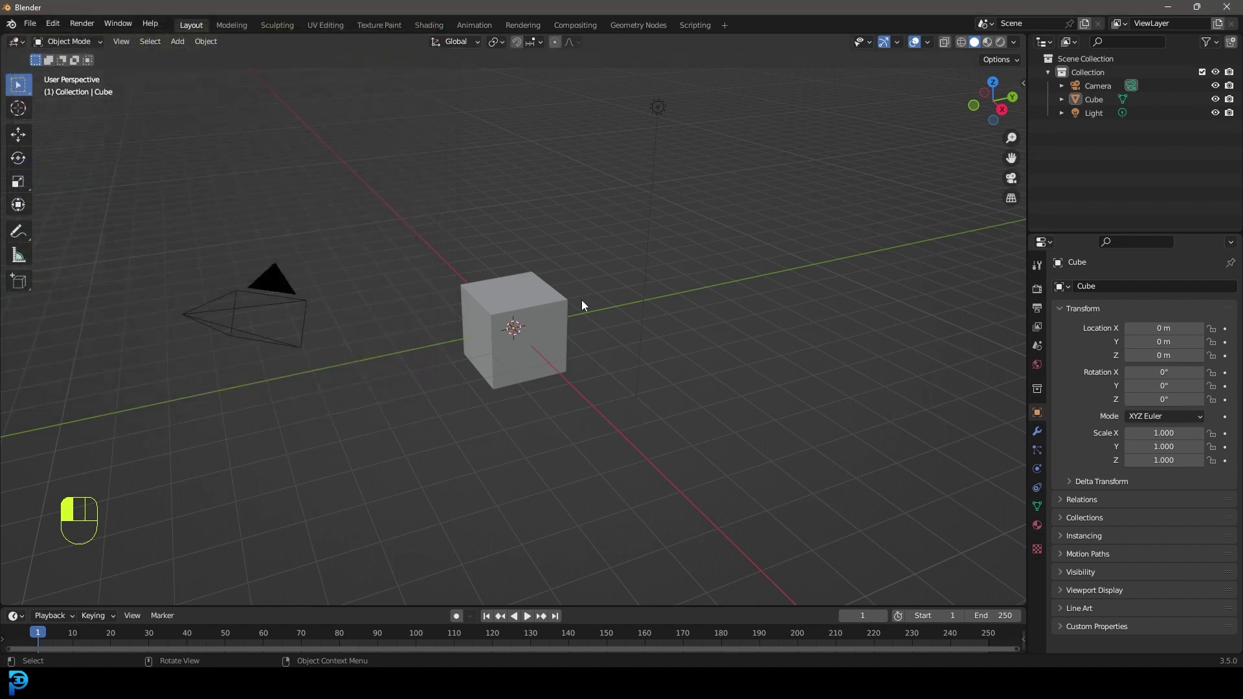
# - Add a mesh plane, scale it up to about 8.5 times its size and apply the scale
pyautogui.moveTo(581, 301); pyautogui.dragTo(526, 299, button='middle')
pyautogui.hotkey('shift', 'a')
pyautogui.moveTo(492, 215)
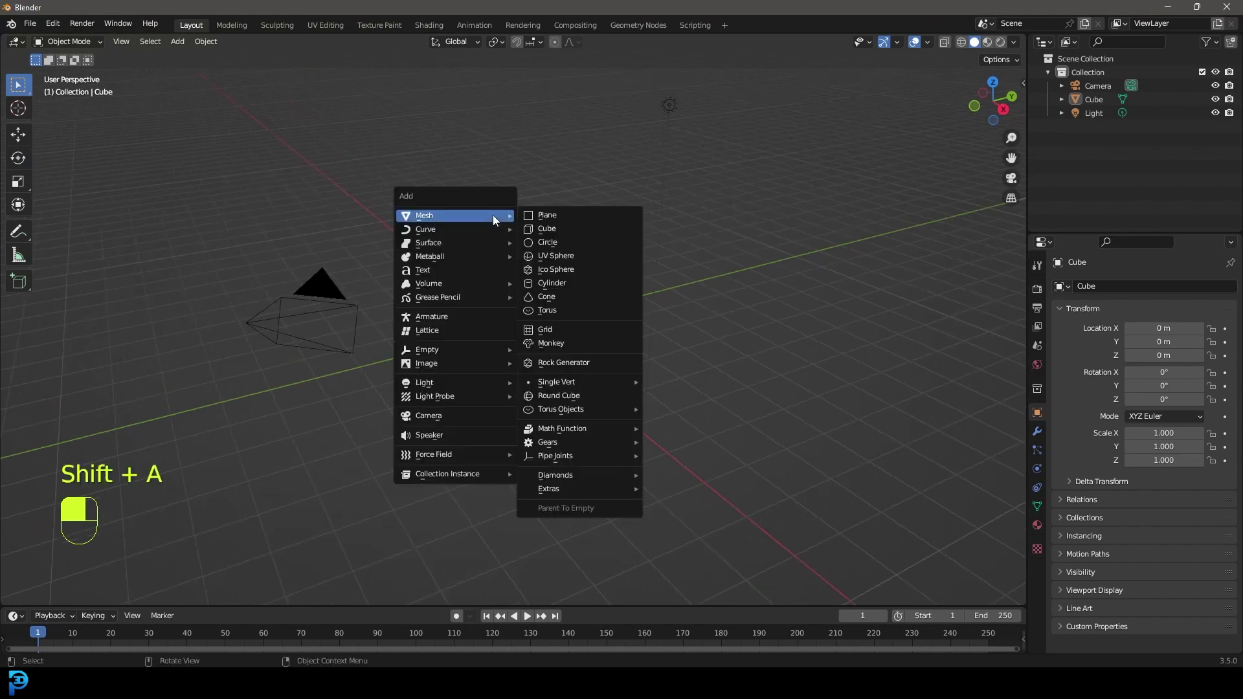
pyautogui.click(556, 214)
pyautogui.scroll(-4, 556, 328)
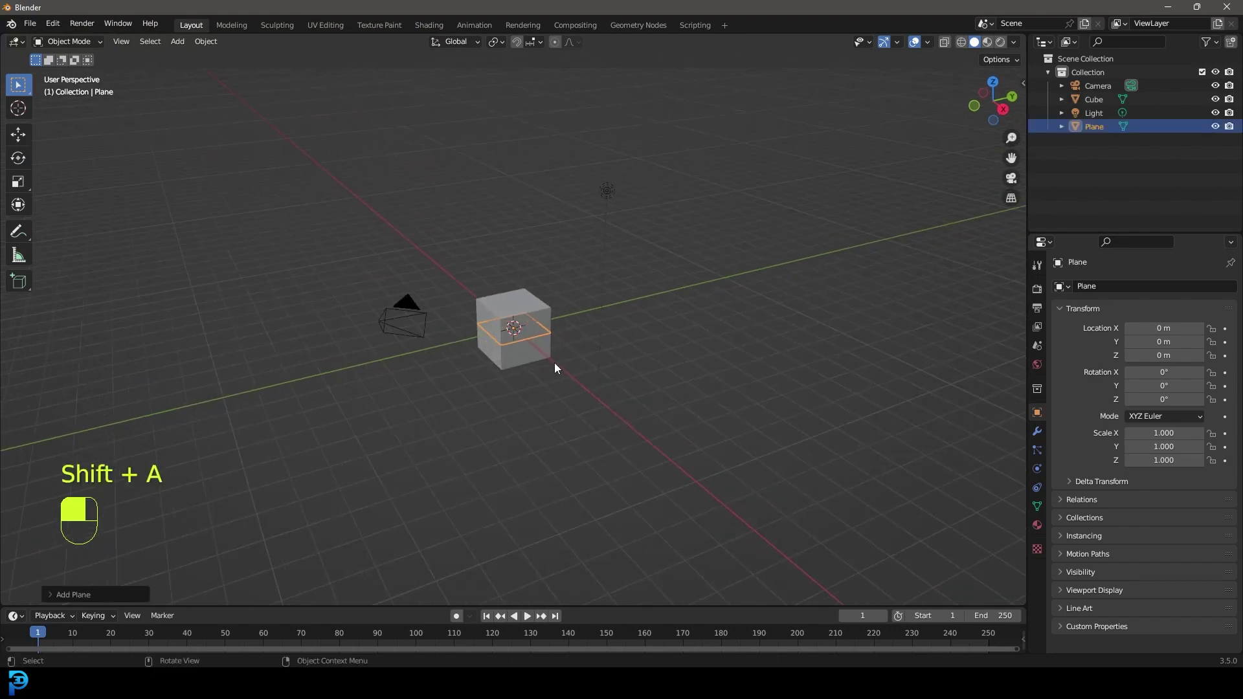
pyautogui.press('s')
pyautogui.click(819, 476)
pyautogui.hotkey('ctrl', 'a')
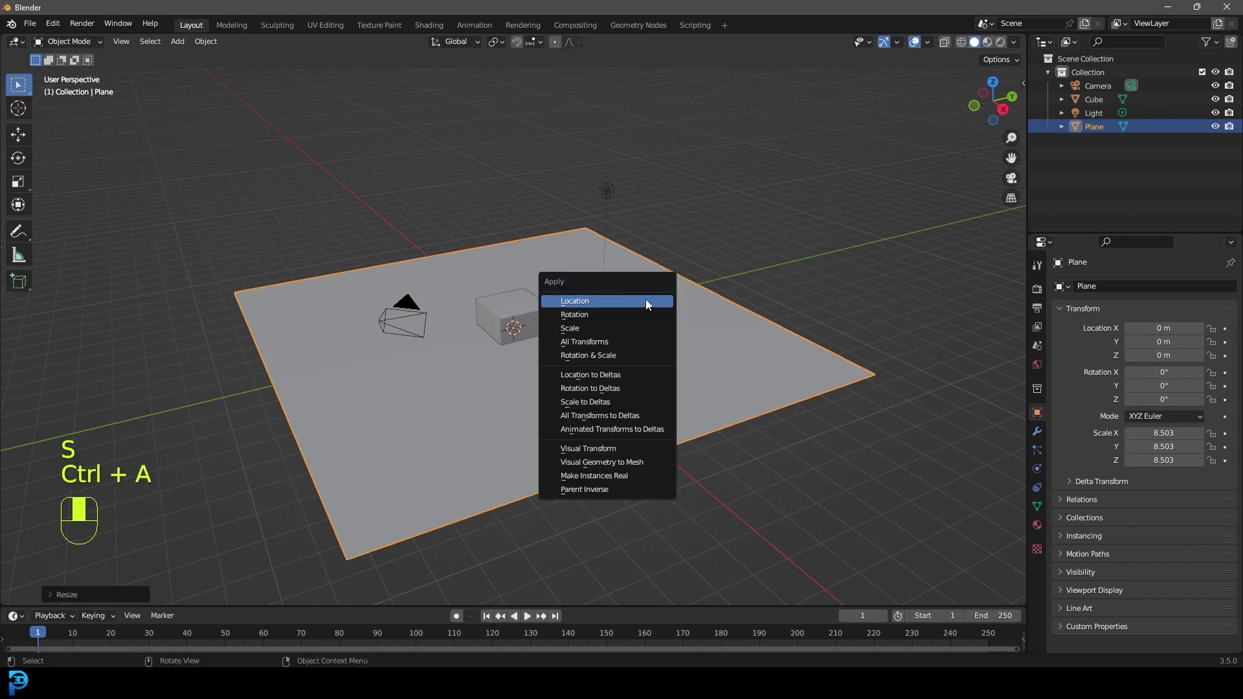
pyautogui.click(606, 328)
# - Add a centred loop cut to the plane and bevel it about 2.78 m wide with 2 segments
pyautogui.moveTo(606, 328); pyautogui.dragTo(533, 262, button='middle')
pyautogui.press('Tab')
pyautogui.scroll(3, 479, 198)
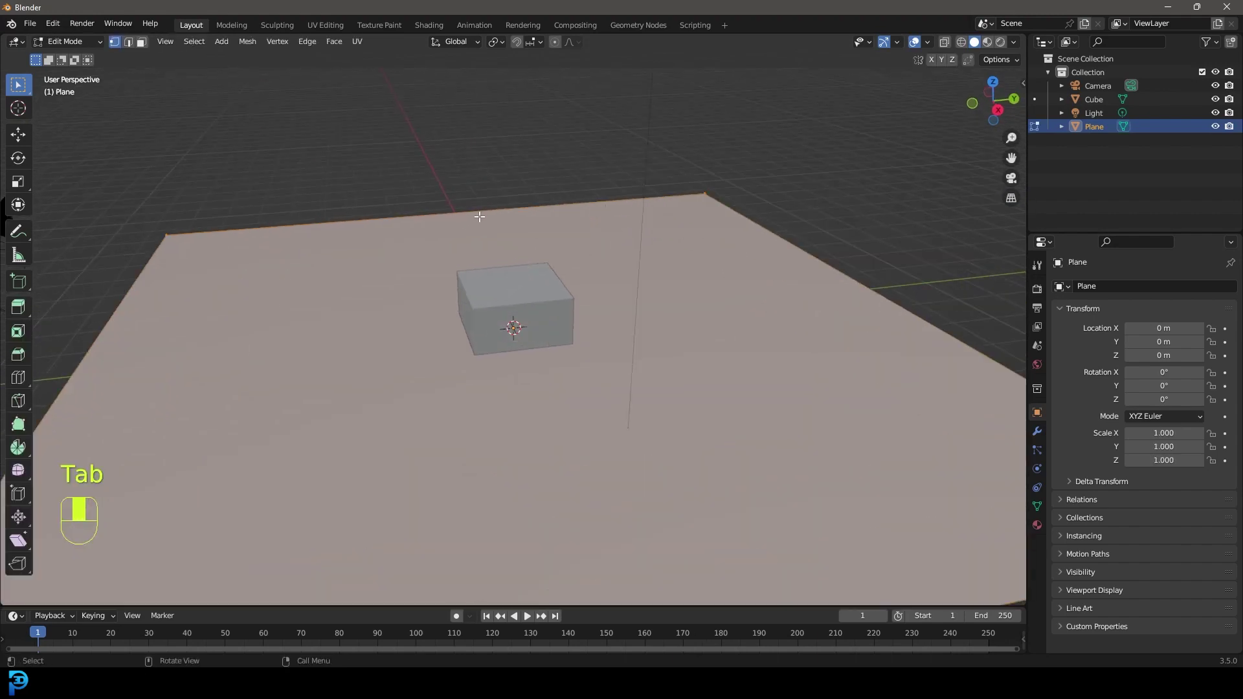
pyautogui.hotkey('ctrl', 'r')
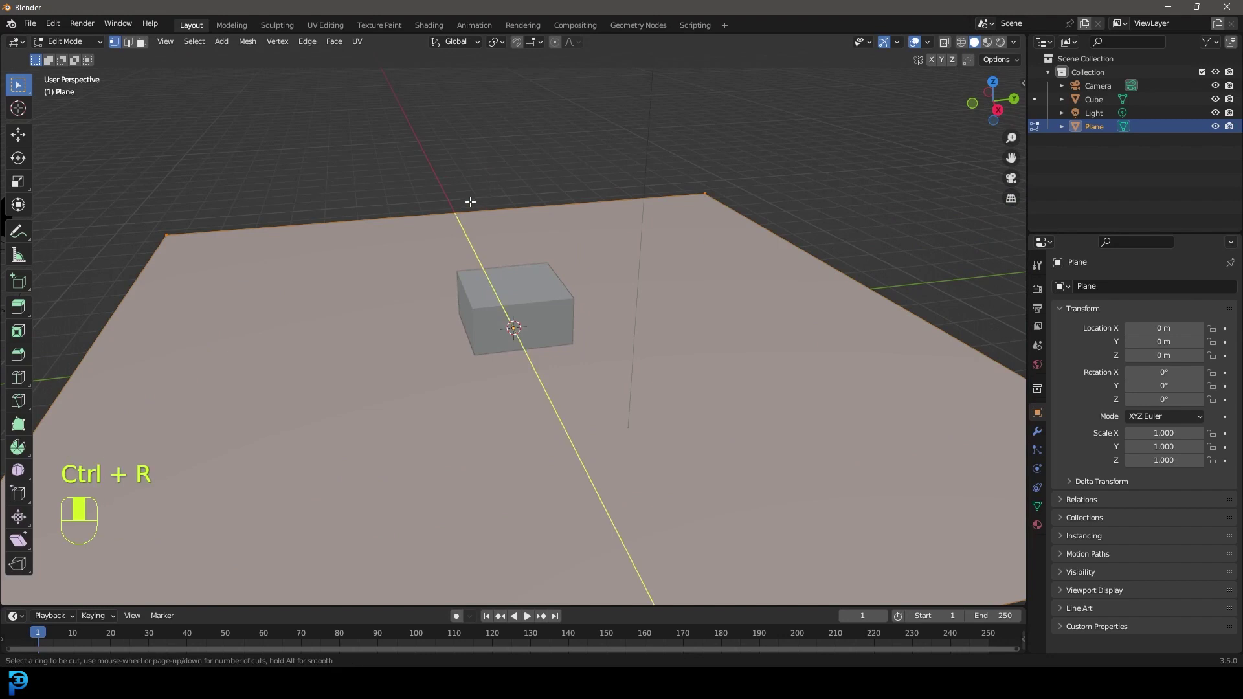
pyautogui.click(468, 206)
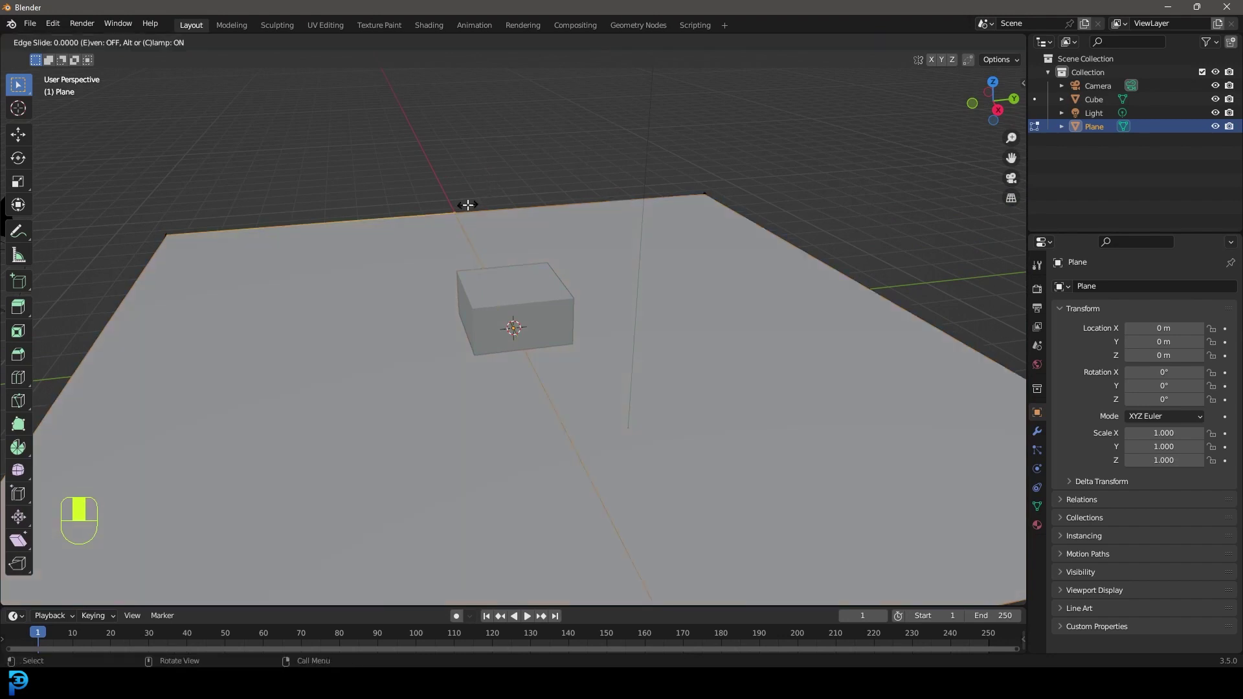
pyautogui.rightClick(466, 202)
pyautogui.scroll(-3, 612, 307)
pyautogui.hotkey('ctrl', 'b')
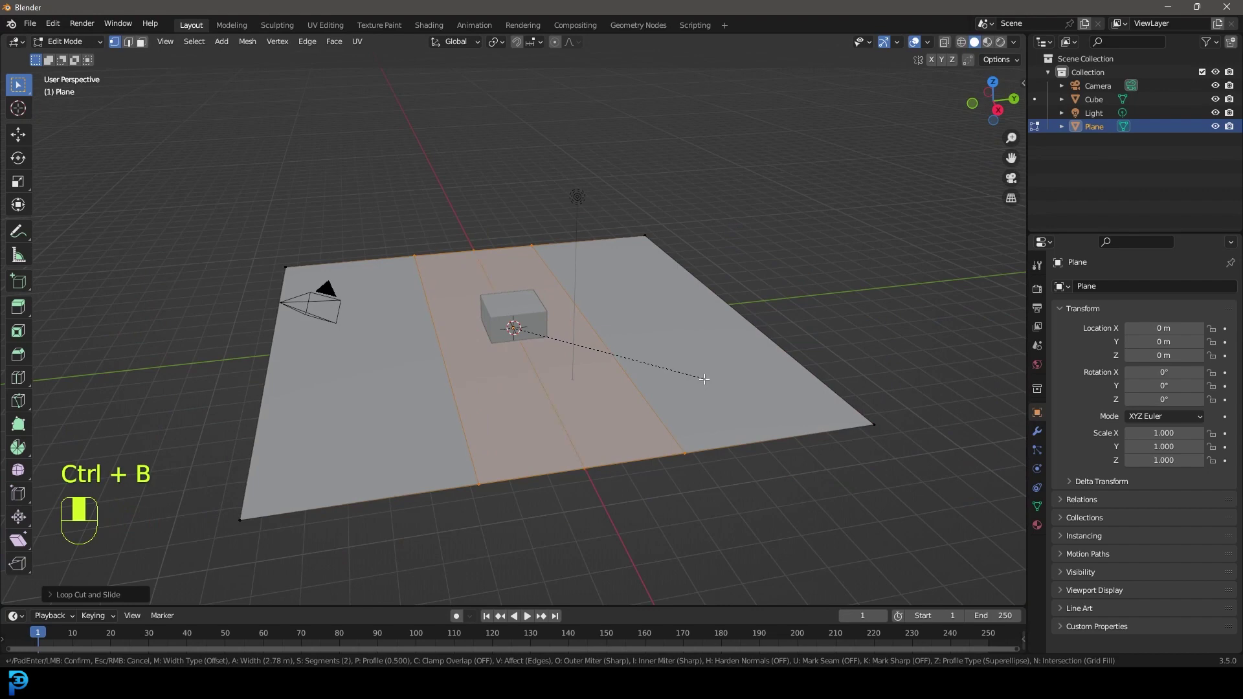
pyautogui.click(554, 392)
# - Raise the plane's centre edge loop to form a sharp ridge
pyautogui.hotkey('alt', 'a')
pyautogui.press('g')
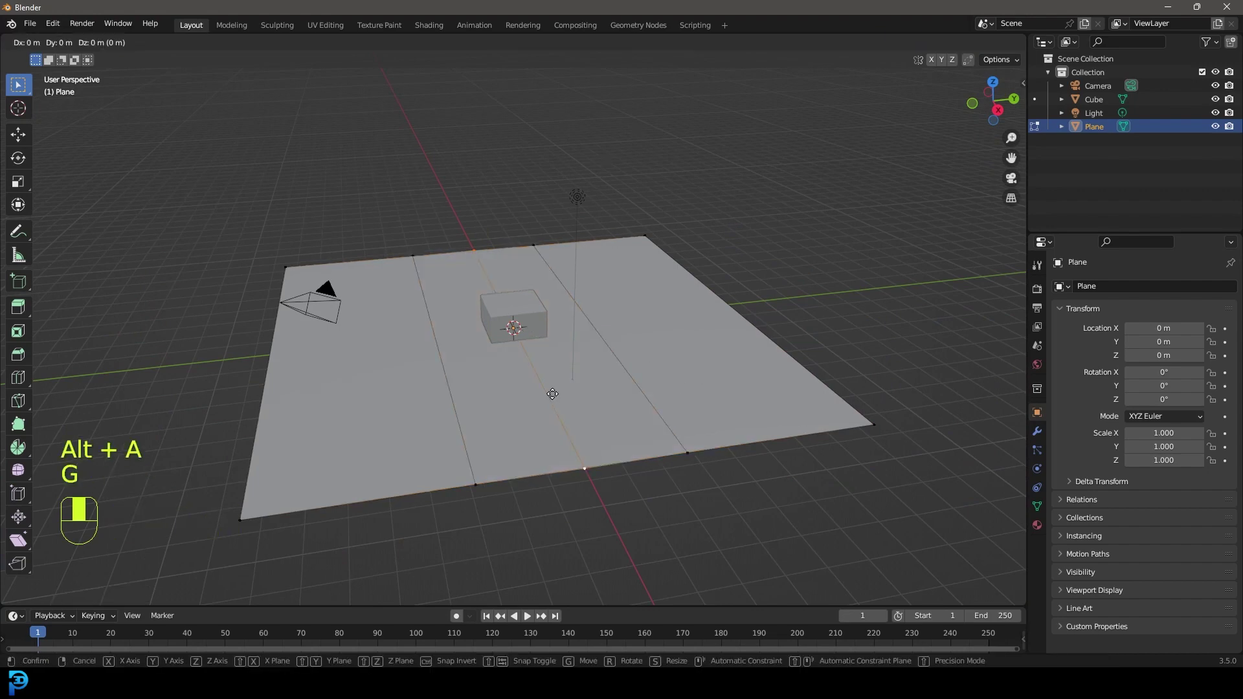
pyautogui.click(561, 321)
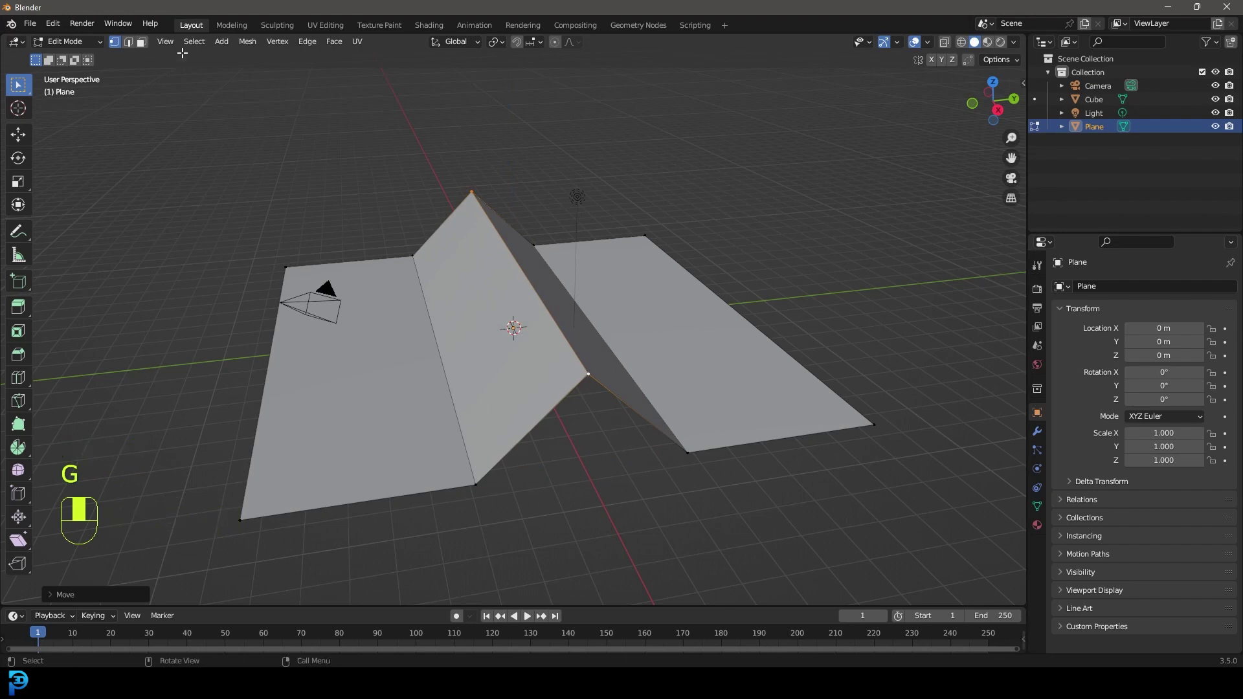
# - Bevel the ridge edge and the two edges at its base about 0.92 m wide with 7 segments
pyautogui.click(128, 41)
pyautogui.keyDown('shift'); pyautogui.click(444, 342); pyautogui.keyUp('shift')
pyautogui.keyDown('shift'); pyautogui.click(604, 334); pyautogui.keyUp('shift')
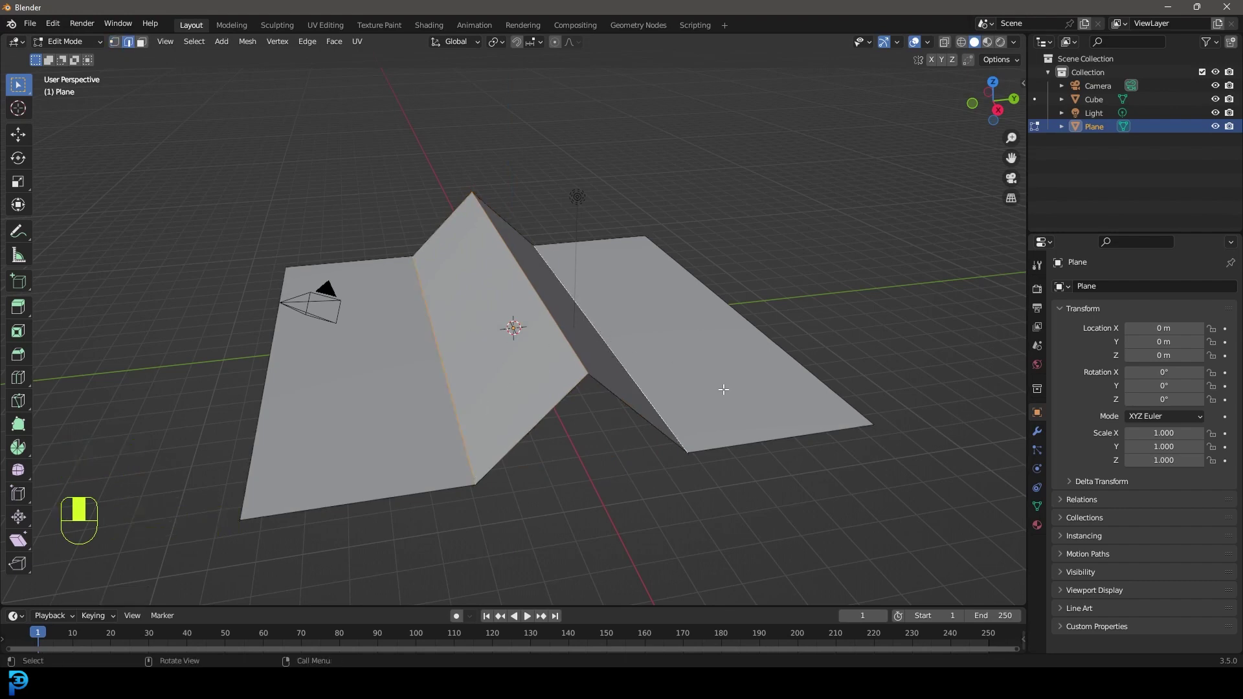
pyautogui.hotkey('ctrl', 'b')
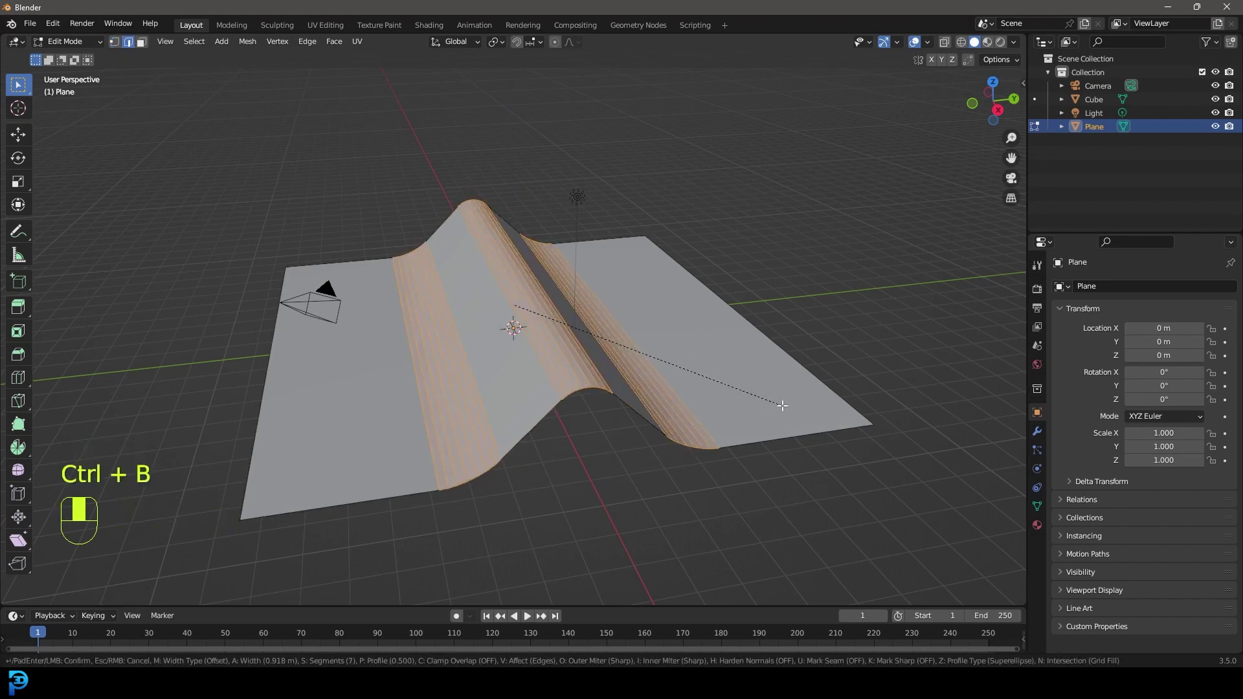
pyautogui.click(782, 405)
# - Return to Object Mode and apply Shade Smooth to the curved plane
pyautogui.press('Tab')
pyautogui.scroll(3, 519, 273)
pyautogui.rightClick(511, 259)
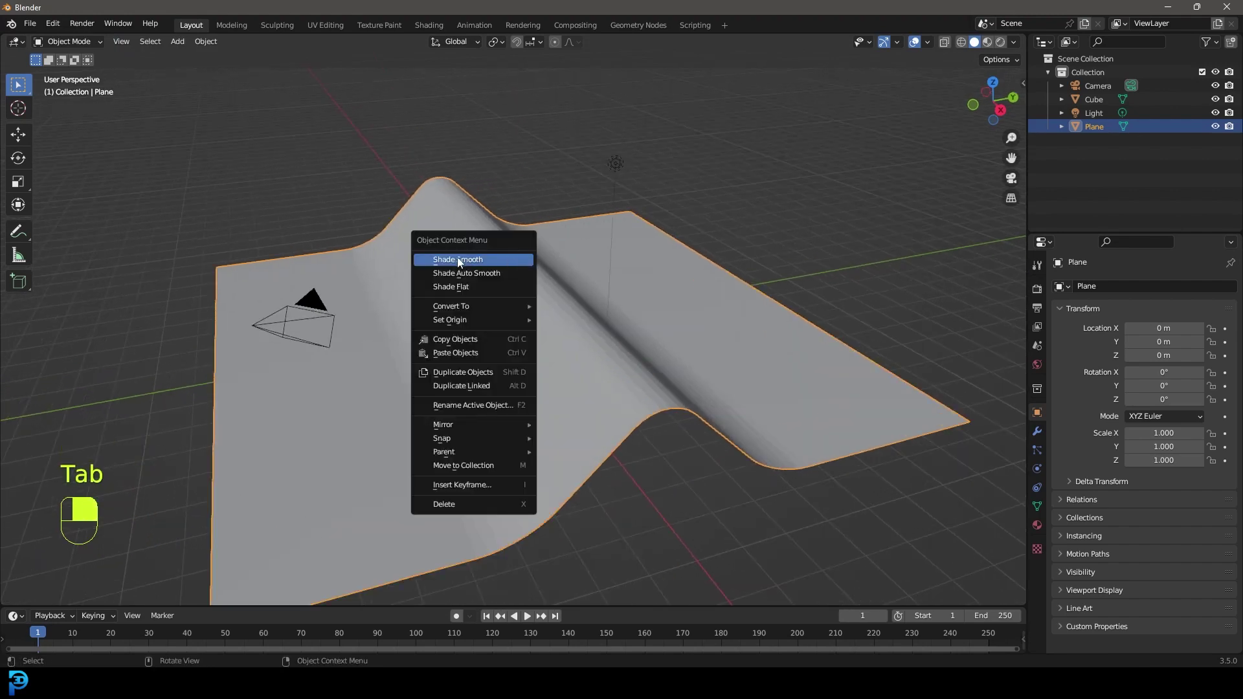
pyautogui.click(458, 259)
# - Move the cube from under the ridge to above one side of the plane
pyautogui.moveTo(585, 325); pyautogui.dragTo(541, 348, button='middle')
pyautogui.click(518, 328)
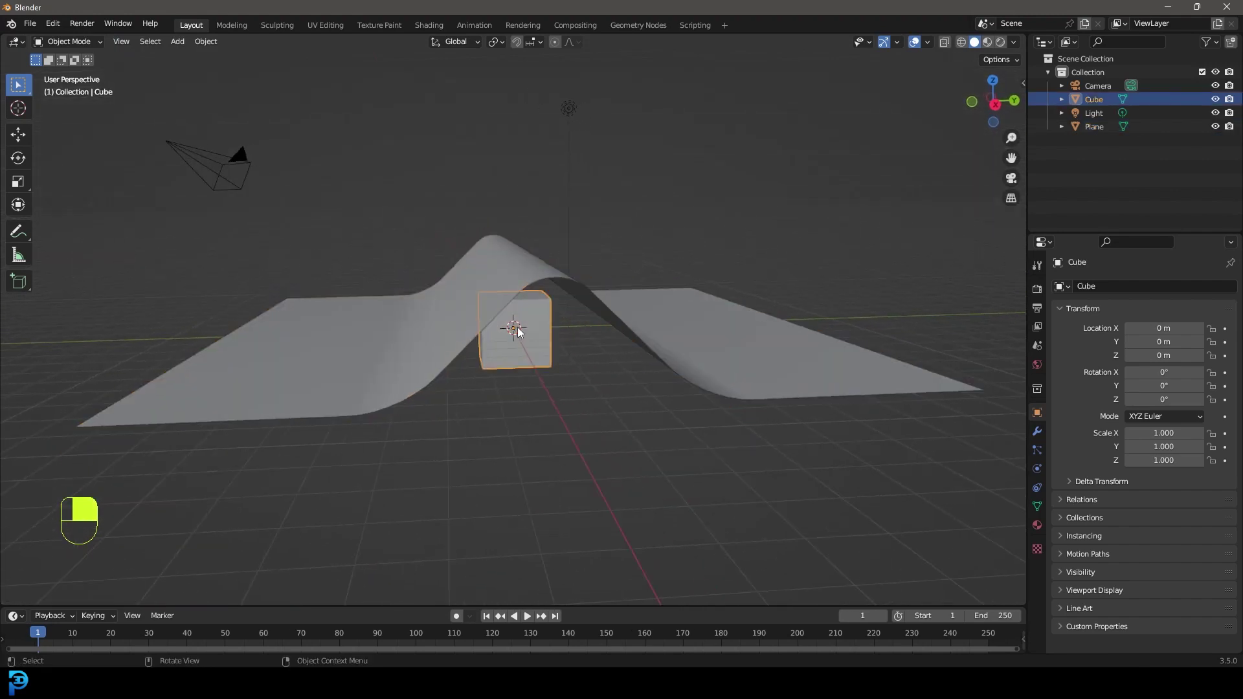
pyautogui.press('g')
pyautogui.click(410, 195)
# - Delete the camera and the light from the scene
pyautogui.moveTo(410, 195); pyautogui.dragTo(467, 298, button='middle')
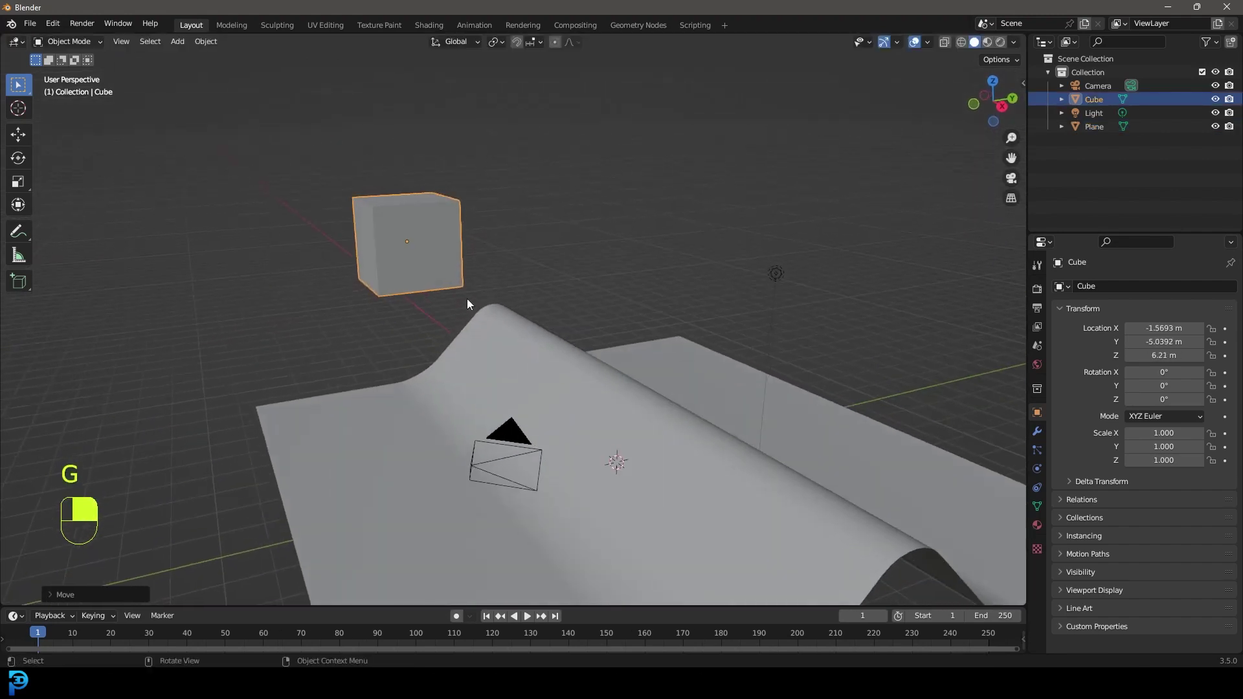
pyautogui.scroll(-2, 467, 303)
pyautogui.click(516, 394)
pyautogui.press('x')
pyautogui.click(515, 396)
pyautogui.click(685, 283)
pyautogui.press('x')
pyautogui.click(686, 285)
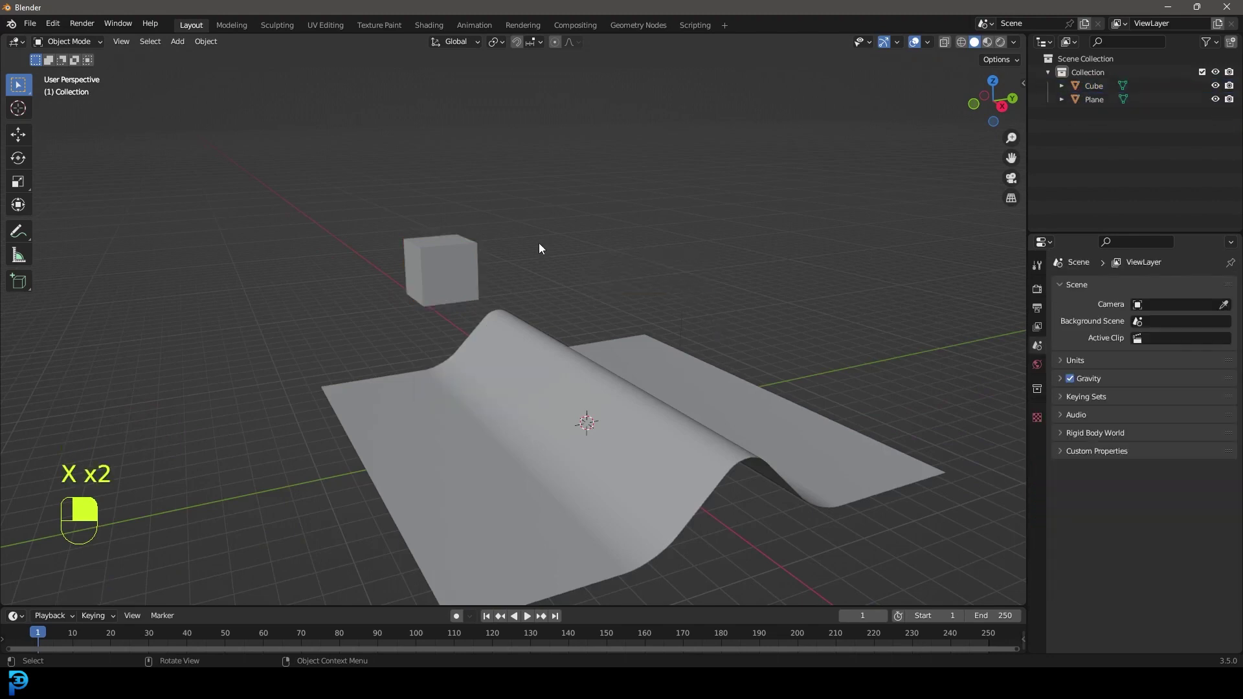
# - Select the cube and add the plane to the selection as the active object
pyautogui.click(476, 251)
pyautogui.moveTo(479, 248); pyautogui.dragTo(528, 280, button='middle')
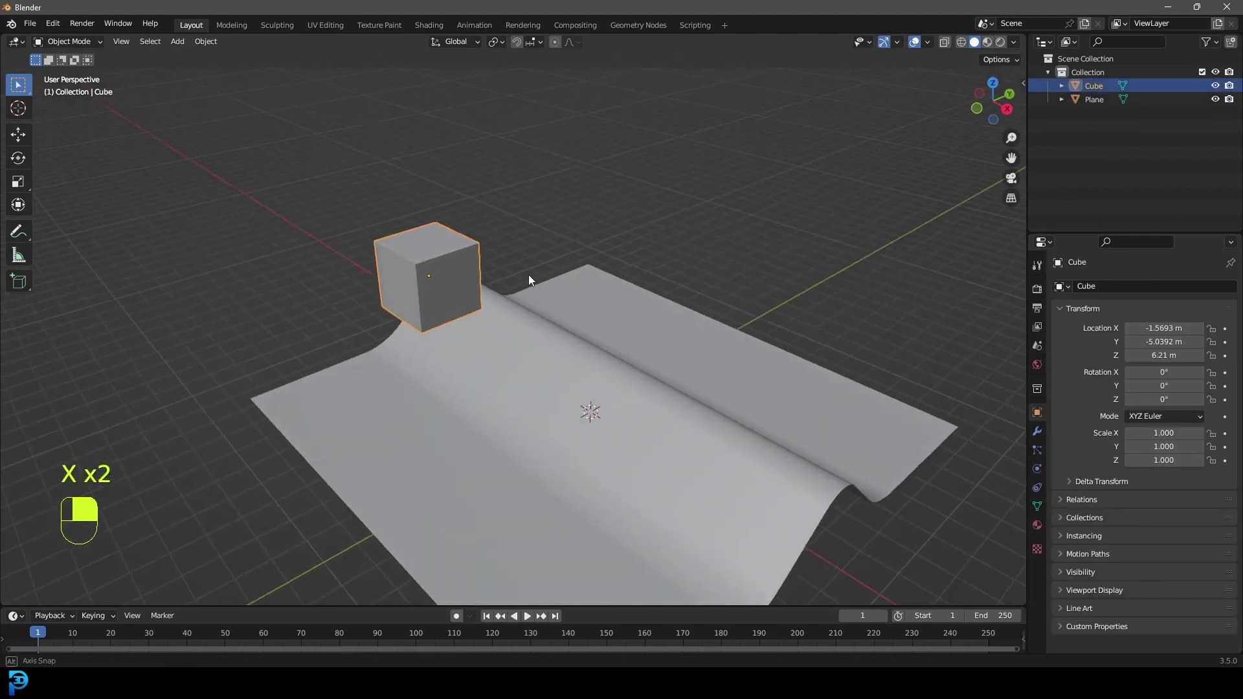
pyautogui.keyDown('shift'); pyautogui.click(577, 326); pyautogui.keyUp('shift')
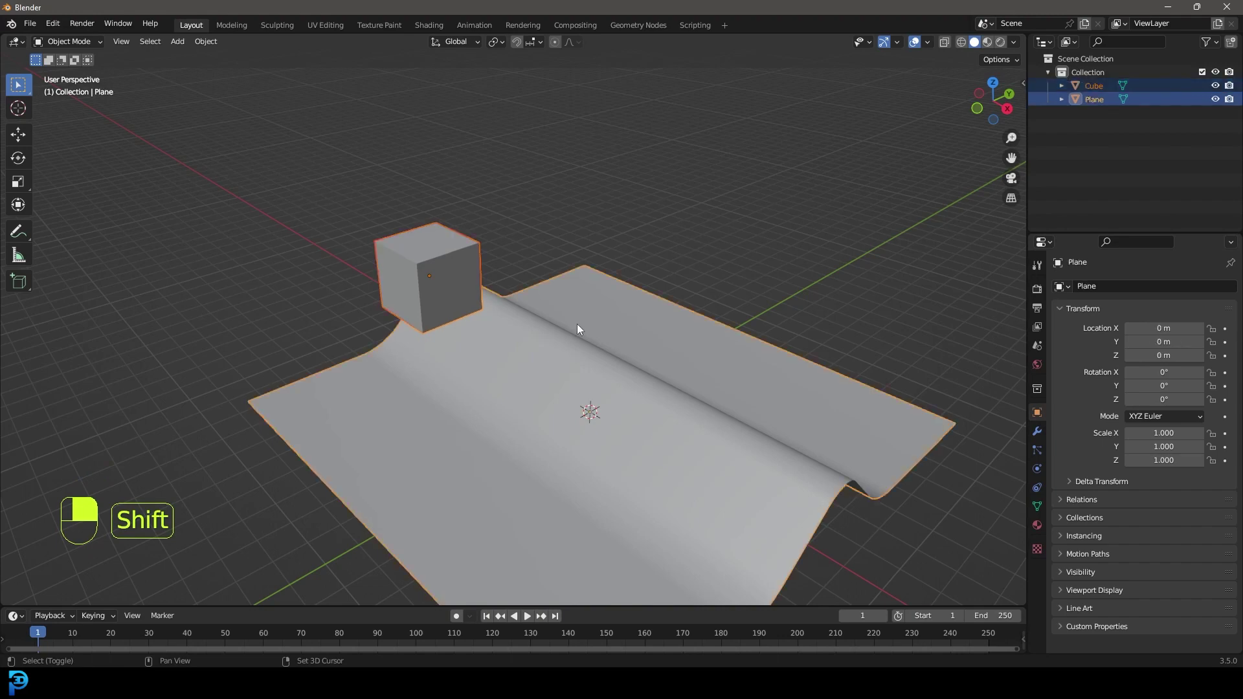
pyautogui.moveTo(571, 355); pyautogui.dragTo(681, 350, button='middle')
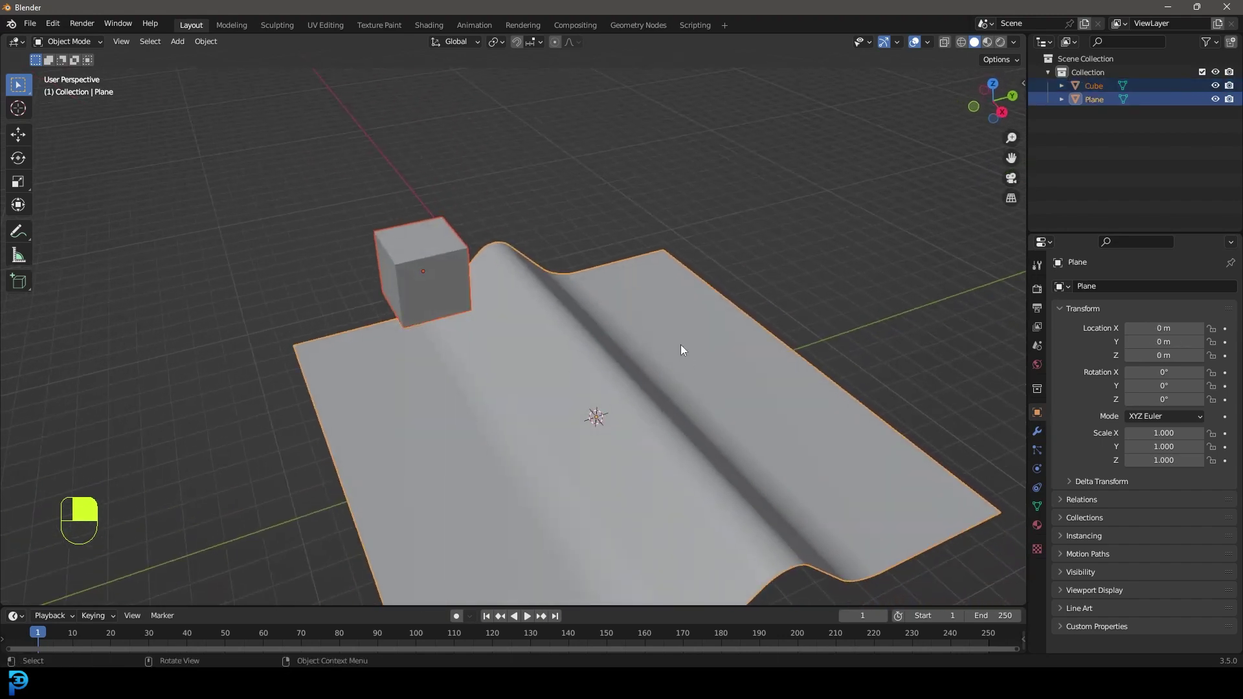
# - Select only the cube above the plane, leaving its position as it is
pyautogui.click(604, 334)
pyautogui.press('g')
pyautogui.rightClick(425, 275)
pyautogui.moveTo(435, 264); pyautogui.dragTo(441, 250, button='middle')
pyautogui.click(415, 237)
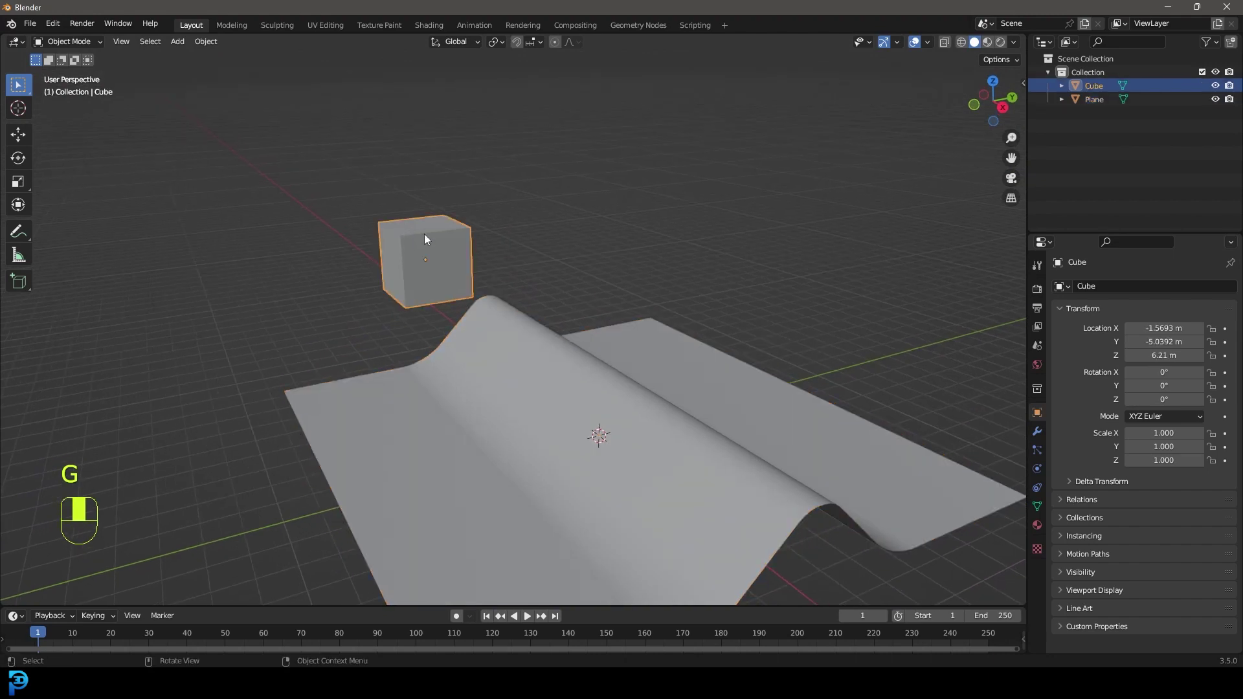
# - Make the plane active with the cube selected and scatter cubes along a curving freehand path across it using Scatter Objects
pyautogui.keyDown('shift'); pyautogui.click(602, 331); pyautogui.keyUp('shift')
pyautogui.moveTo(606, 342); pyautogui.dragTo(638, 380, button='middle')
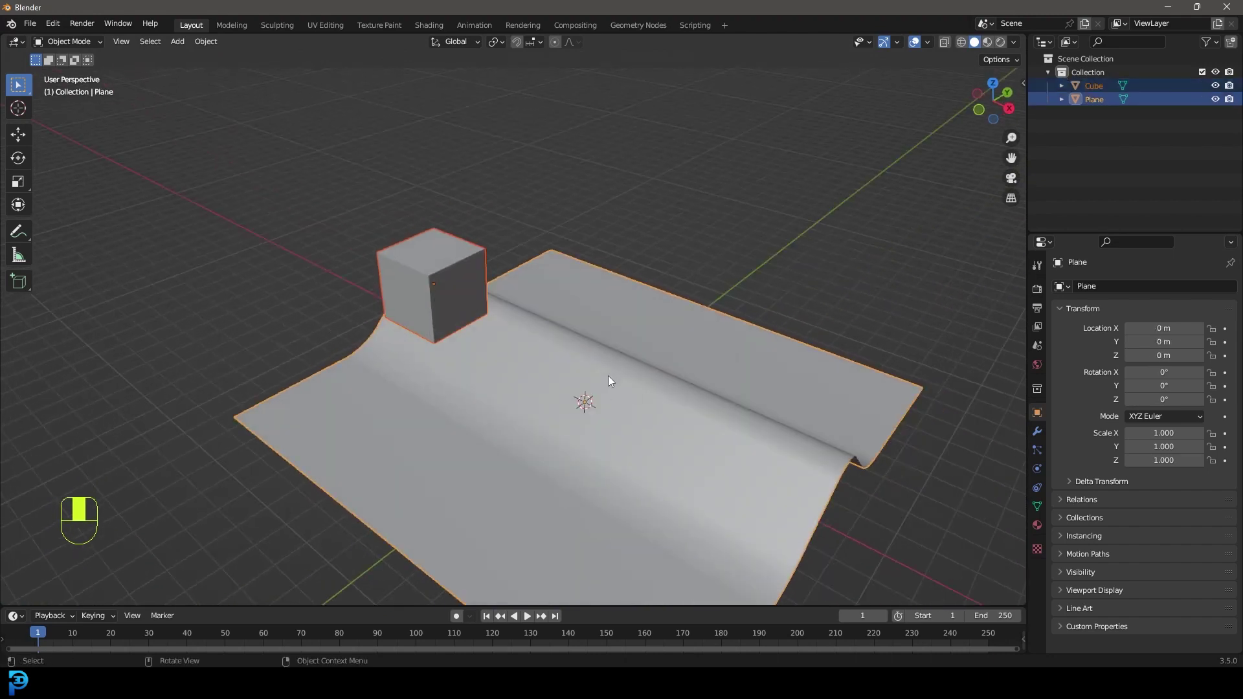
pyautogui.press('F3')
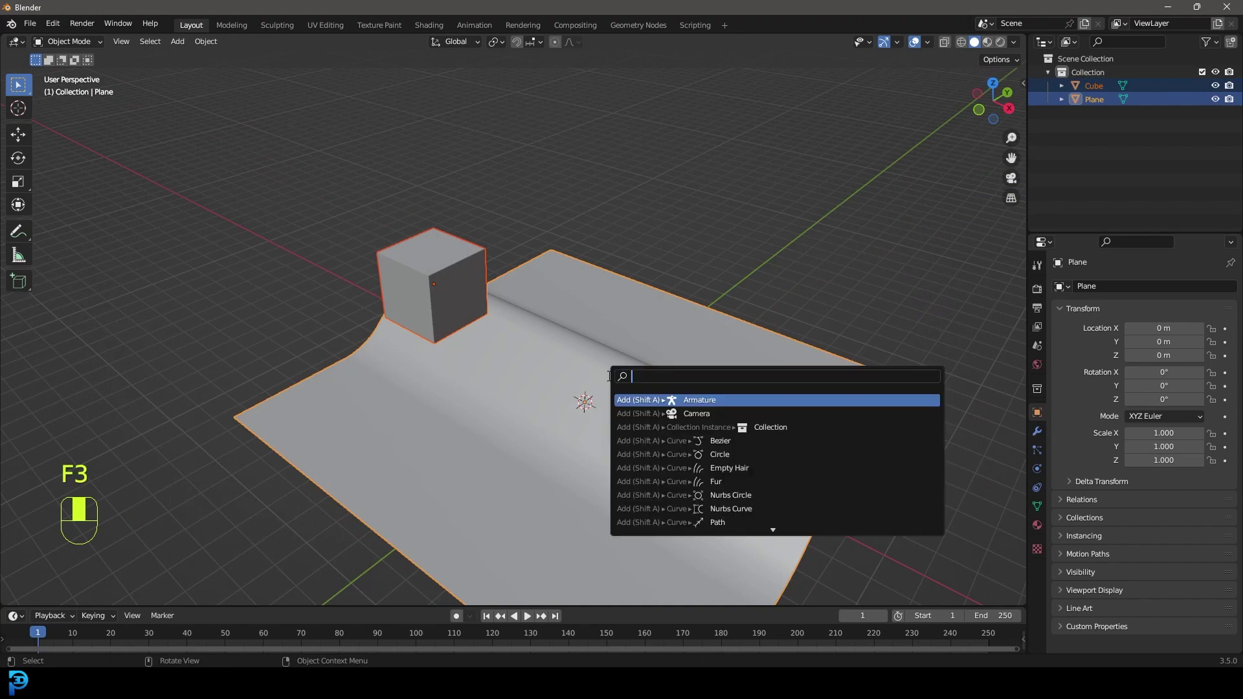
pyautogui.write('sca')
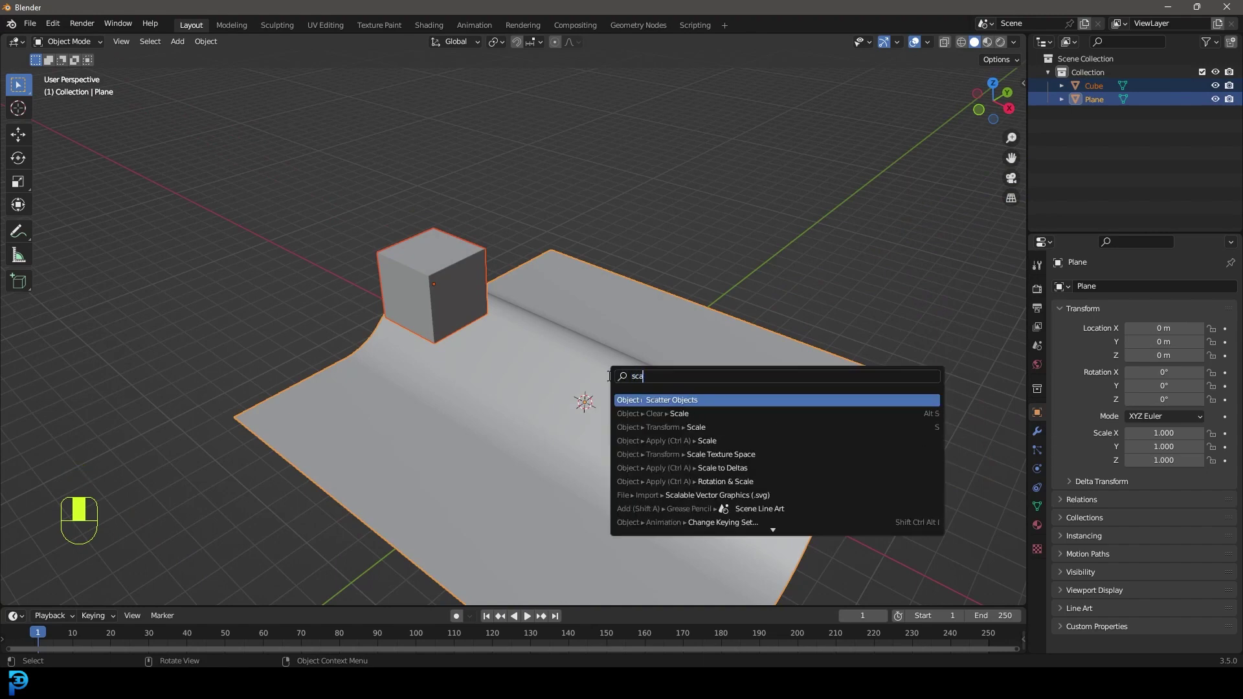
pyautogui.write('tt')
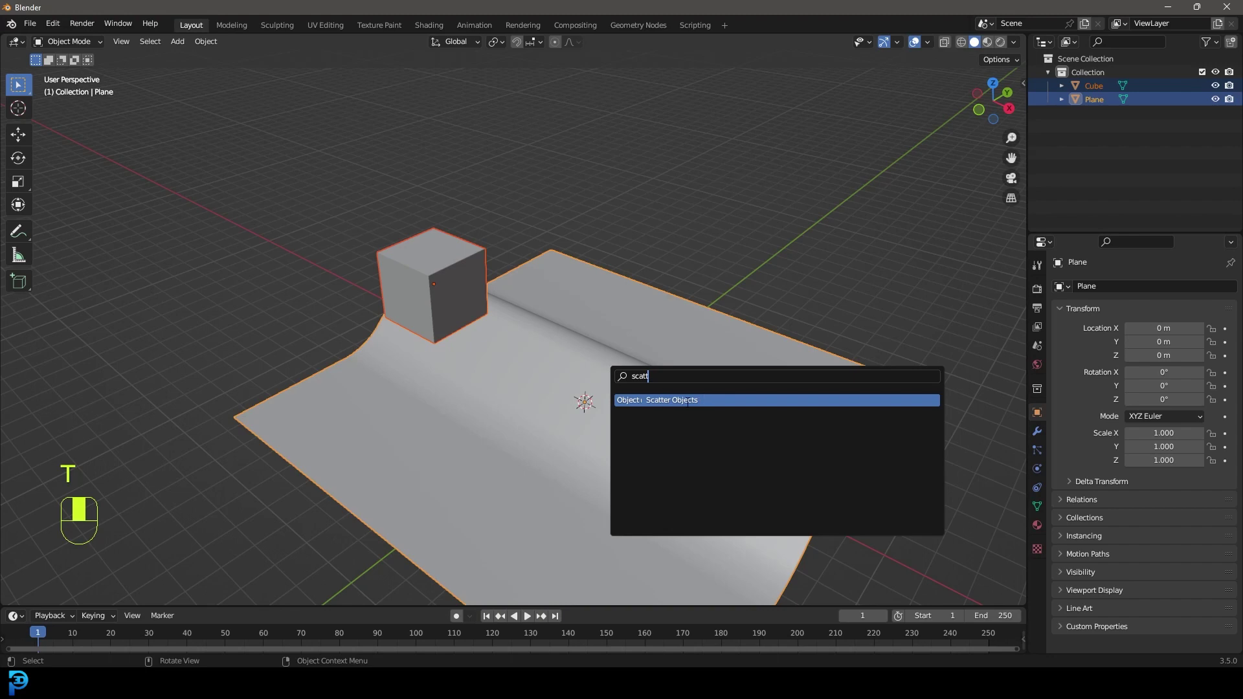
pyautogui.click(673, 400)
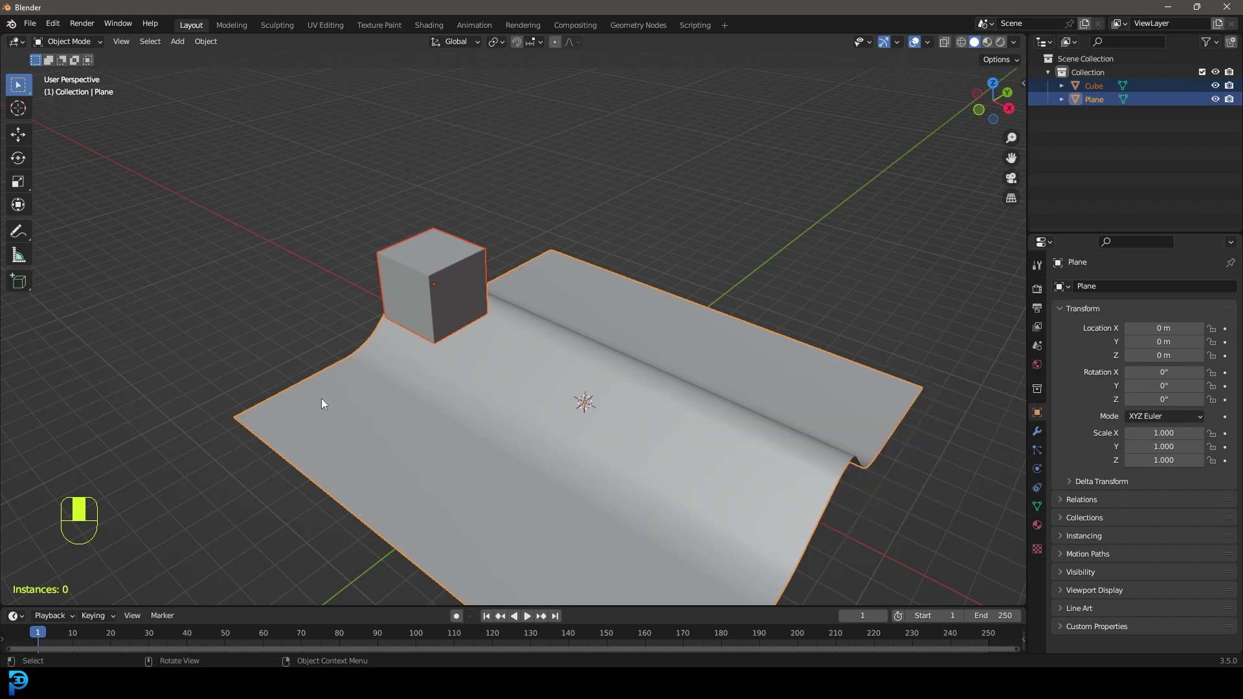
pyautogui.moveTo(468, 465)
pyautogui.mouseDown()
pyautogui.moveTo(500, 459)
pyautogui.moveTo(613, 343)
pyautogui.moveTo(679, 350)
pyautogui.moveTo(797, 392)
pyautogui.moveTo(844, 382)
pyautogui.moveTo(795, 339)
pyautogui.moveTo(690, 356)
pyautogui.moveTo(681, 424)
pyautogui.moveTo(626, 557)
pyautogui.mouseUp()
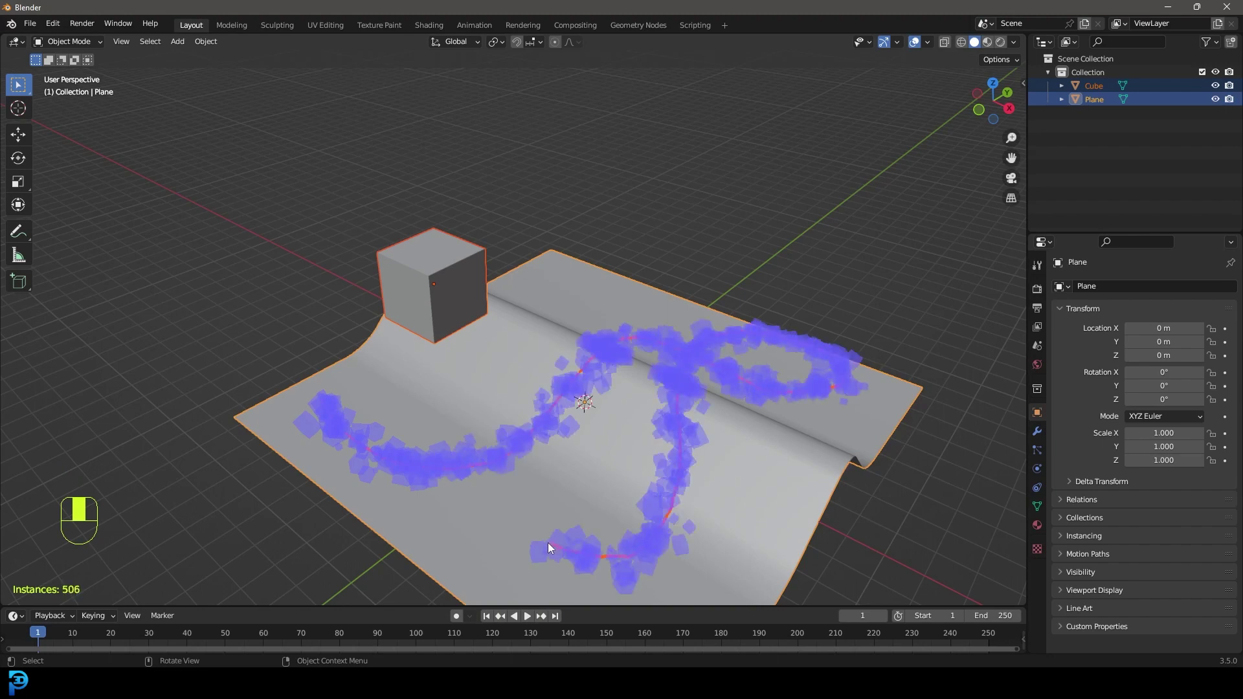
pyautogui.moveTo(547, 543); pyautogui.dragTo(547, 542)
# - Clear the selection and examine the scattered cubes on the plane from several sides
pyautogui.moveTo(640, 444); pyautogui.dragTo(580, 413, button='middle')
pyautogui.hotkey('alt', 'a')
pyautogui.scroll(5, 510, 312)
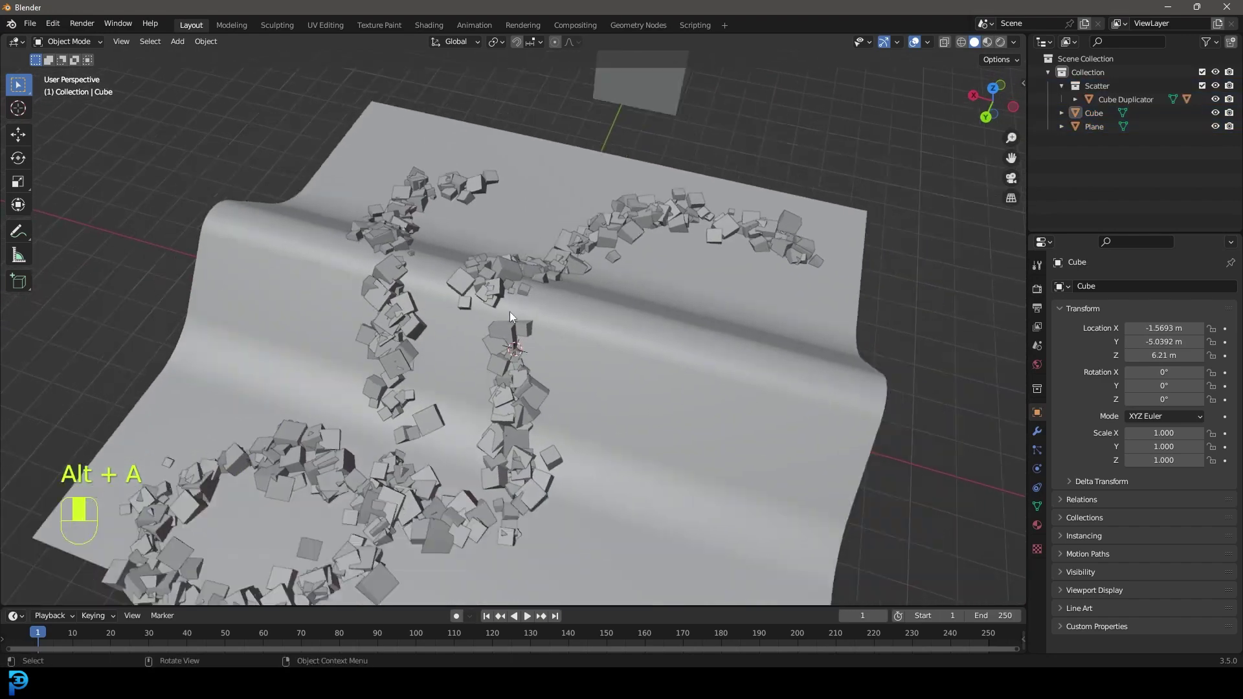
pyautogui.scroll(-5, 510, 312)
pyautogui.moveTo(510, 312); pyautogui.dragTo(464, 235, button='middle')
pyautogui.moveTo(510, 301); pyautogui.dragTo(364, 368, button='middle')
pyautogui.scroll(4, 521, 243)
pyautogui.moveTo(521, 243); pyautogui.dragTo(542, 263, button='middle')
pyautogui.scroll(-4, 543, 260)
# - Select the source cube above the plane and lower its selected top edge in Edit Mode
pyautogui.click(713, 197)
pyautogui.scroll(3, 627, 254)
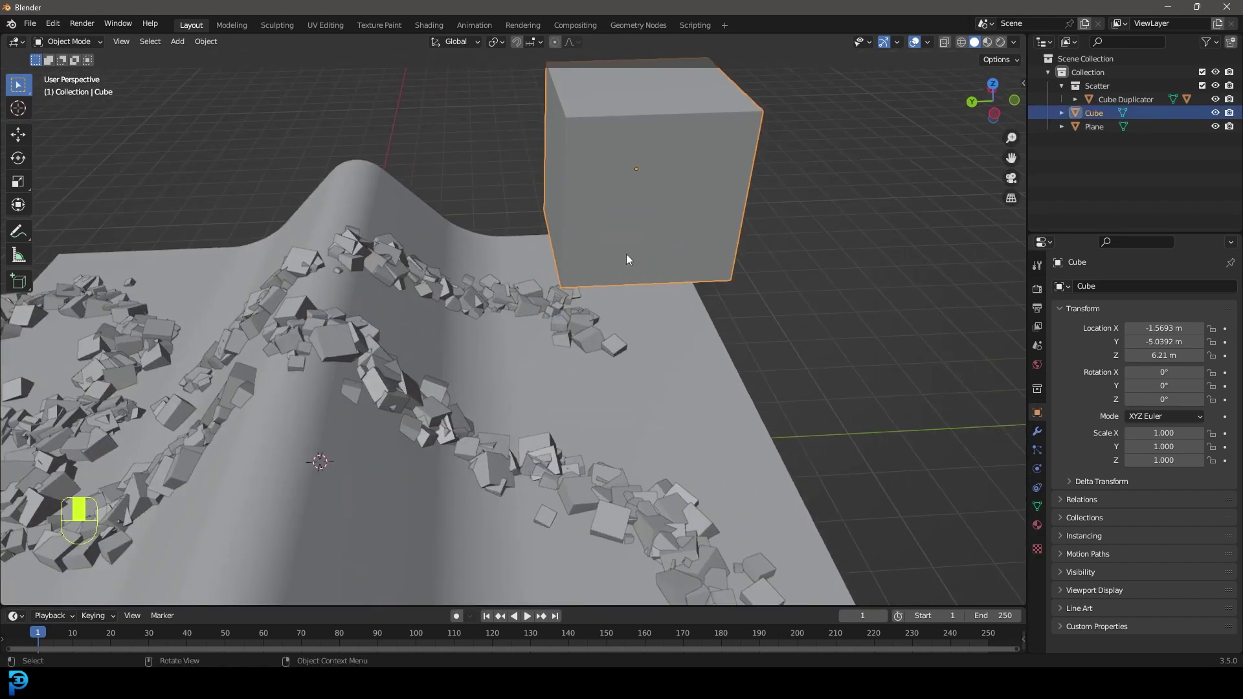
pyautogui.keyDown('shift'); pyautogui.moveTo(626, 253); pyautogui.dragTo(571, 260, button='middle'); pyautogui.keyUp('shift')
pyautogui.press('Tab')
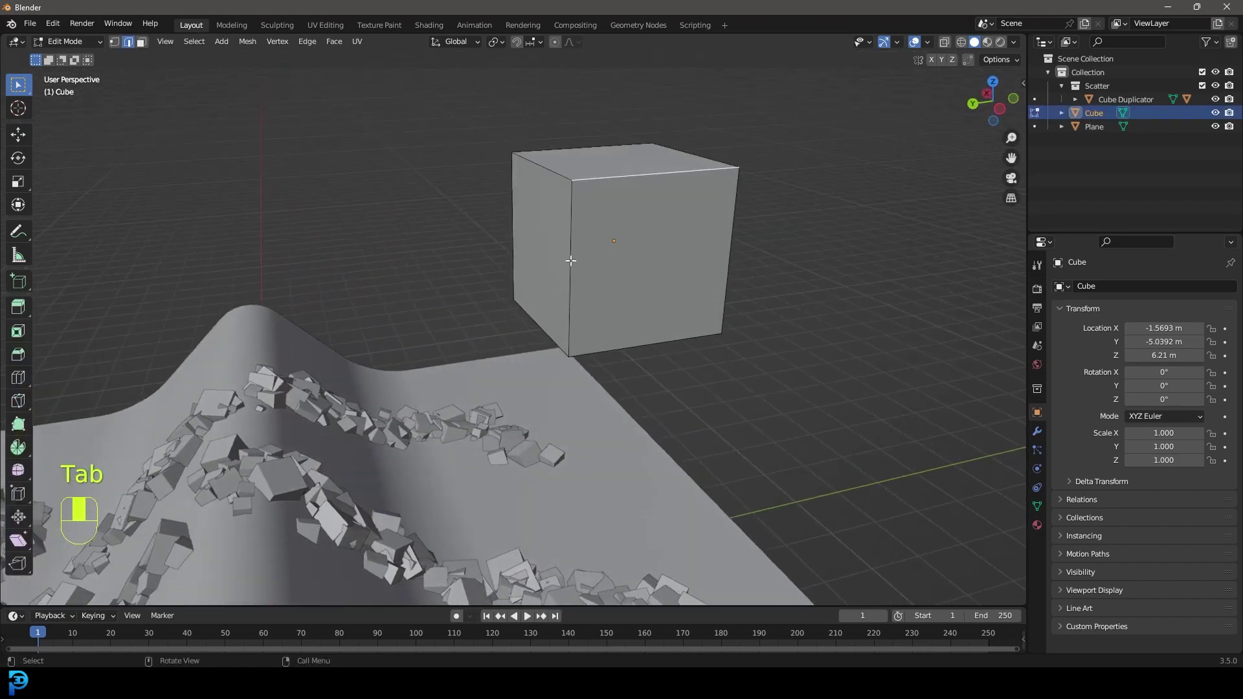
pyautogui.press('g')
pyautogui.click(646, 253)
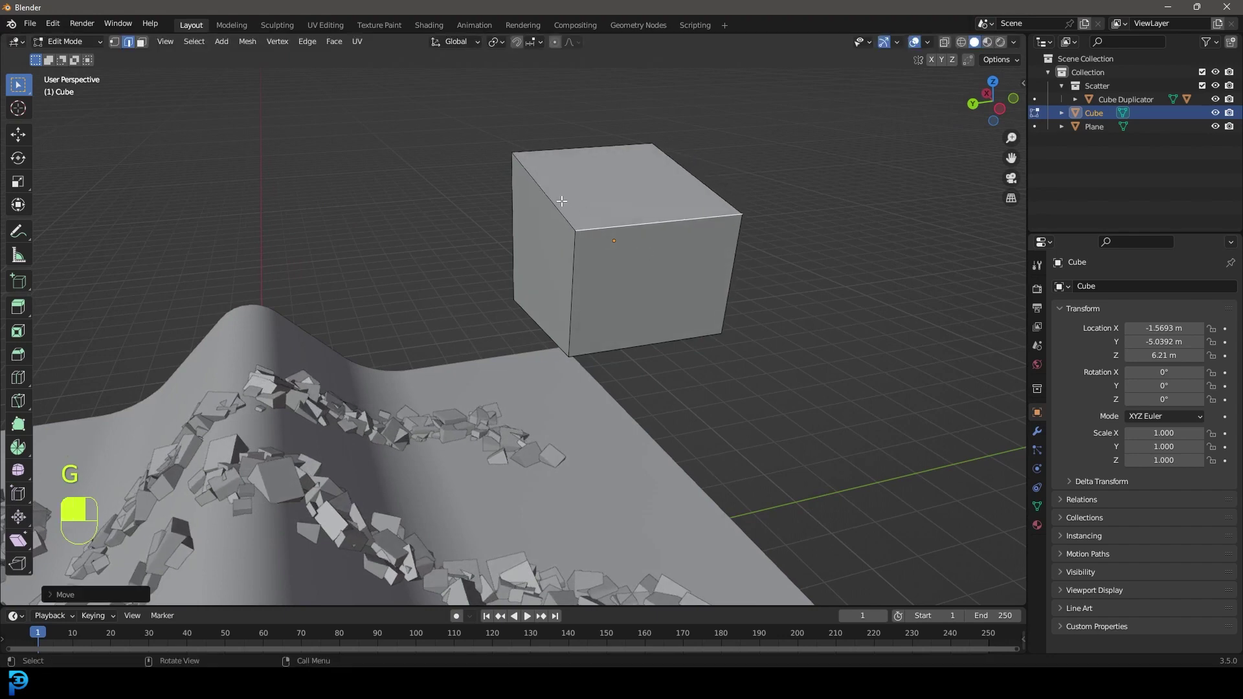
# - Move the source cube's selected edge again to reshape the scattered copies, and return to Object Mode
pyautogui.press('g')
pyautogui.keyDown('shift'); pyautogui.moveTo(540, 389); pyautogui.dragTo(453, 349, button='middle'); pyautogui.keyUp('shift')
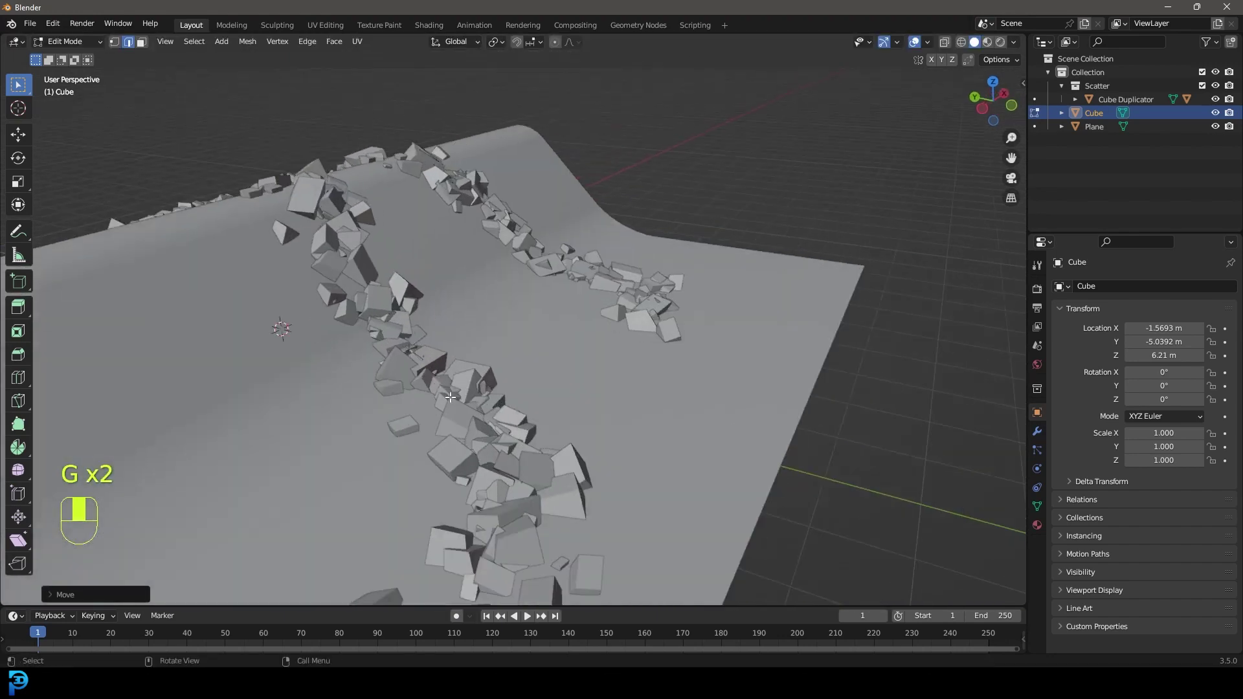
pyautogui.scroll(3, 441, 373)
pyautogui.press('g')
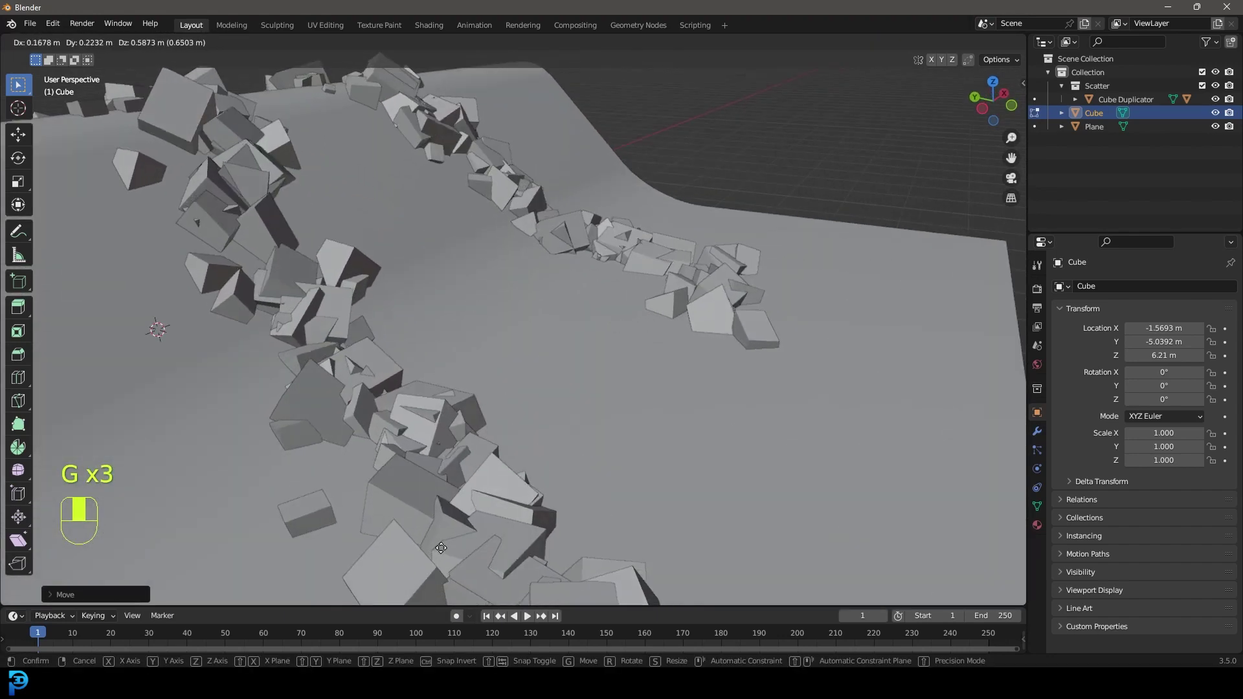
pyautogui.click(421, 552)
pyautogui.scroll(-6, 454, 389)
pyautogui.press('Tab')
# - Add a monkey mesh and place it beside the source cube at about X 2.42 m, Y -5.88 m, Z 6.74 m
pyautogui.scroll(-3, 546, 270)
pyautogui.moveTo(409, 244); pyautogui.dragTo(466, 213, button='middle')
pyautogui.hotkey('shift', 'a')
pyautogui.moveTo(446, 212)
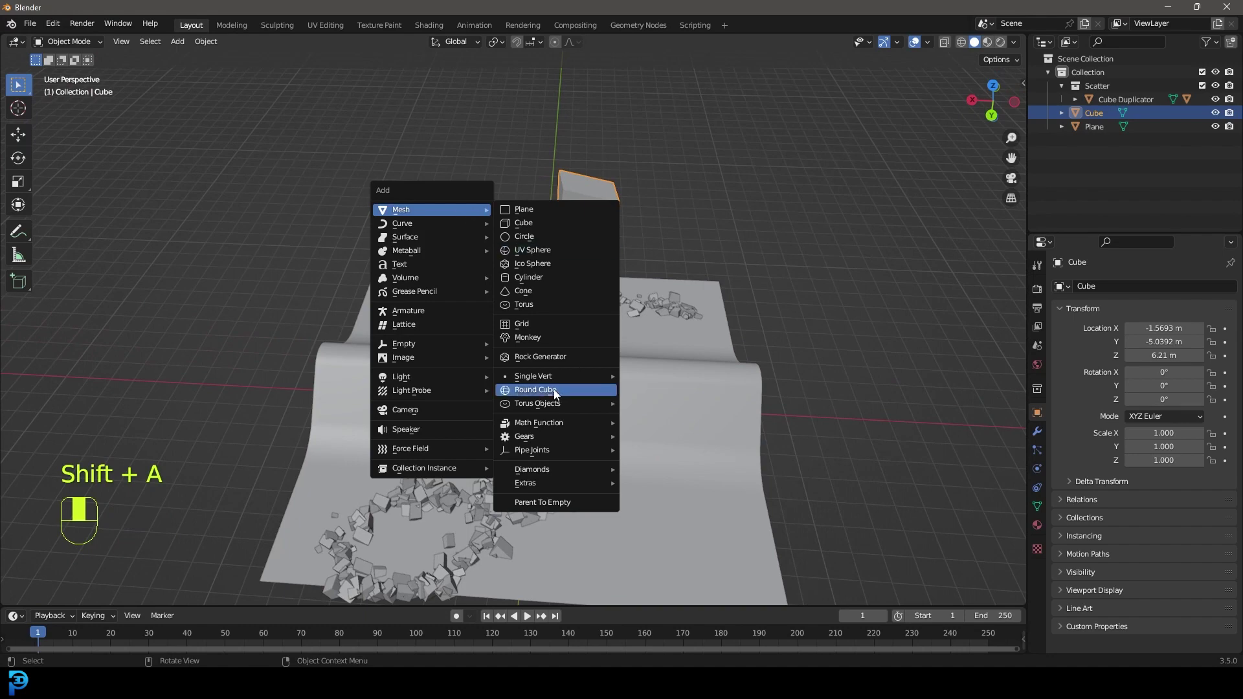
pyautogui.click(530, 338)
pyautogui.press('g')
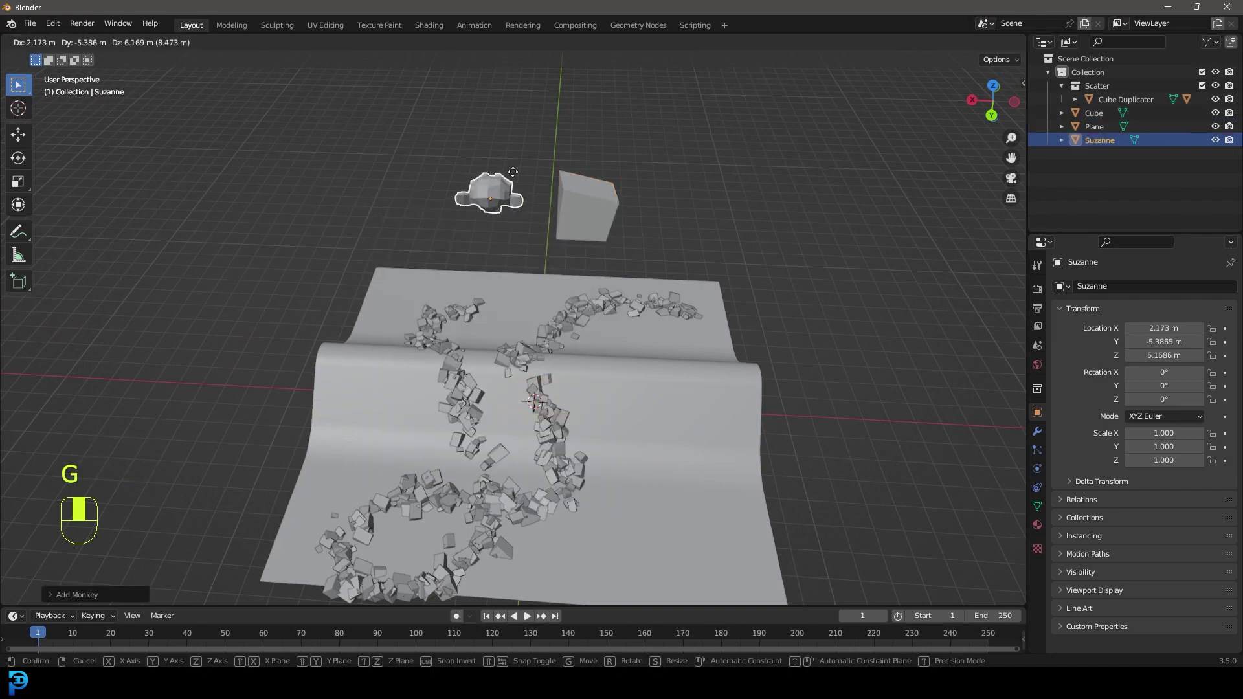
pyautogui.click(518, 151)
# - Add a torus mesh and place it above the plane beside the monkey
pyautogui.hotkey('shift', 'a')
pyautogui.moveTo(519, 150)
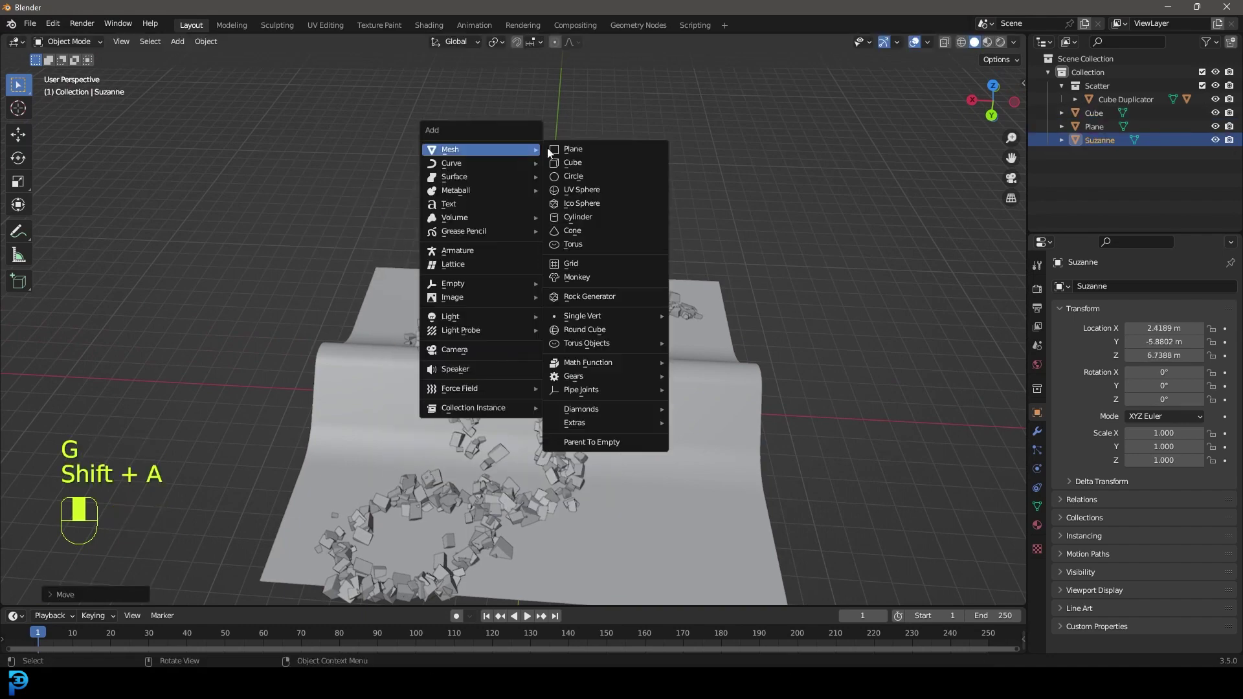
pyautogui.click(573, 244)
pyautogui.moveTo(572, 244); pyautogui.dragTo(526, 286, button='middle')
pyautogui.press('g')
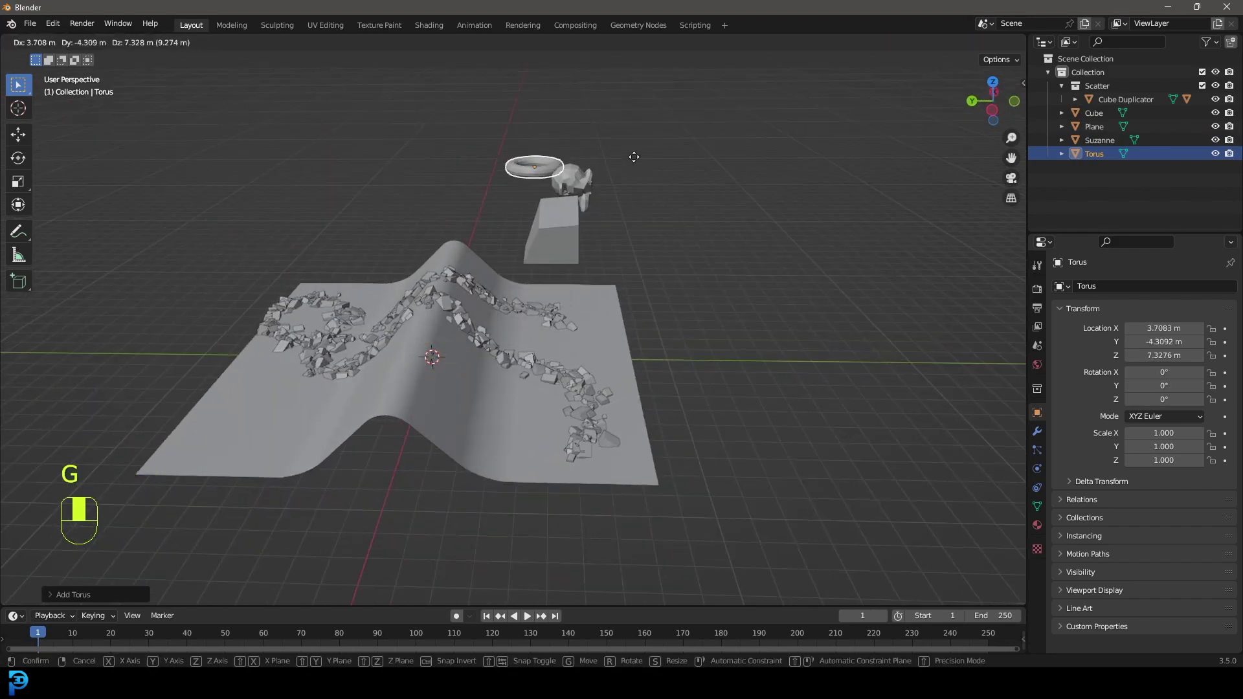
pyautogui.click(573, 165)
# - Scatter the source cube, monkey and torus together along a freehand path over the plane's ridge using Scatter Objects
pyautogui.moveTo(489, 110); pyautogui.dragTo(600, 218)
pyautogui.moveTo(601, 219); pyautogui.dragTo(393, 309, button='middle')
pyautogui.keyDown('shift'); pyautogui.click(375, 318); pyautogui.keyUp('shift')
pyautogui.press('F3')
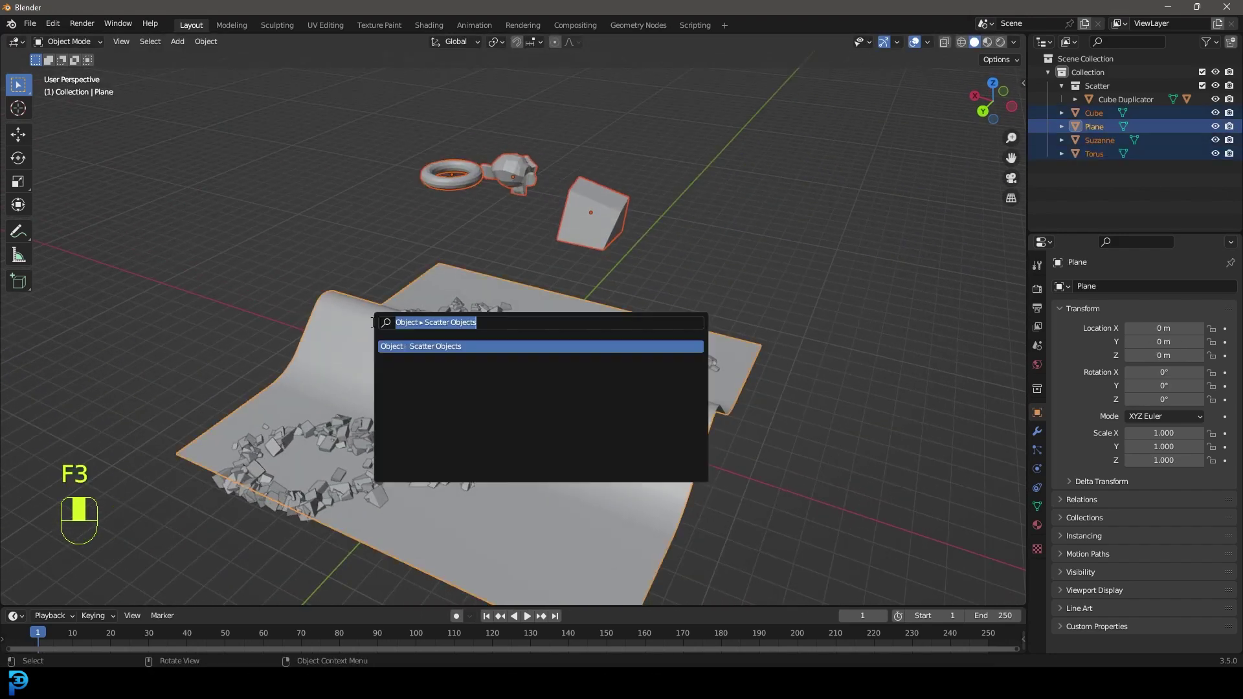
pyautogui.click(425, 347)
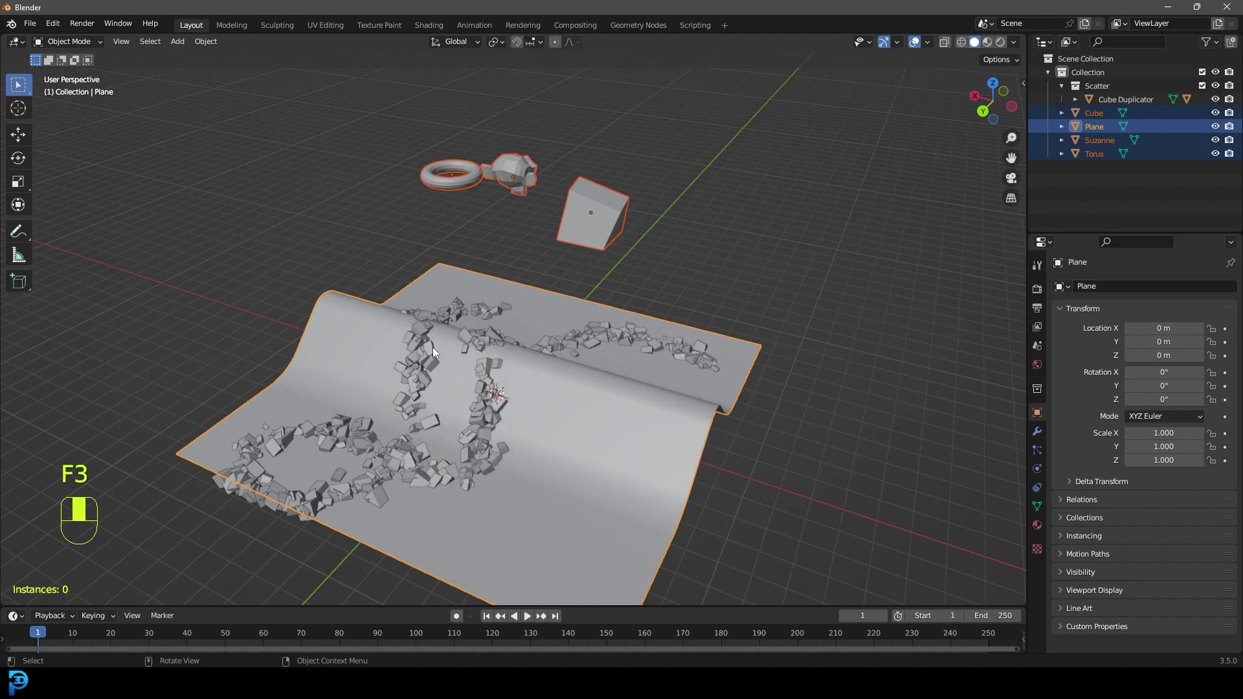
pyautogui.moveTo(492, 313); pyautogui.dragTo(486, 366, button='middle')
pyautogui.moveTo(351, 345)
pyautogui.mouseDown()
pyautogui.moveTo(528, 425)
pyautogui.moveTo(681, 459)
pyautogui.mouseUp()
pyautogui.moveTo(654, 386); pyautogui.dragTo(655, 386)
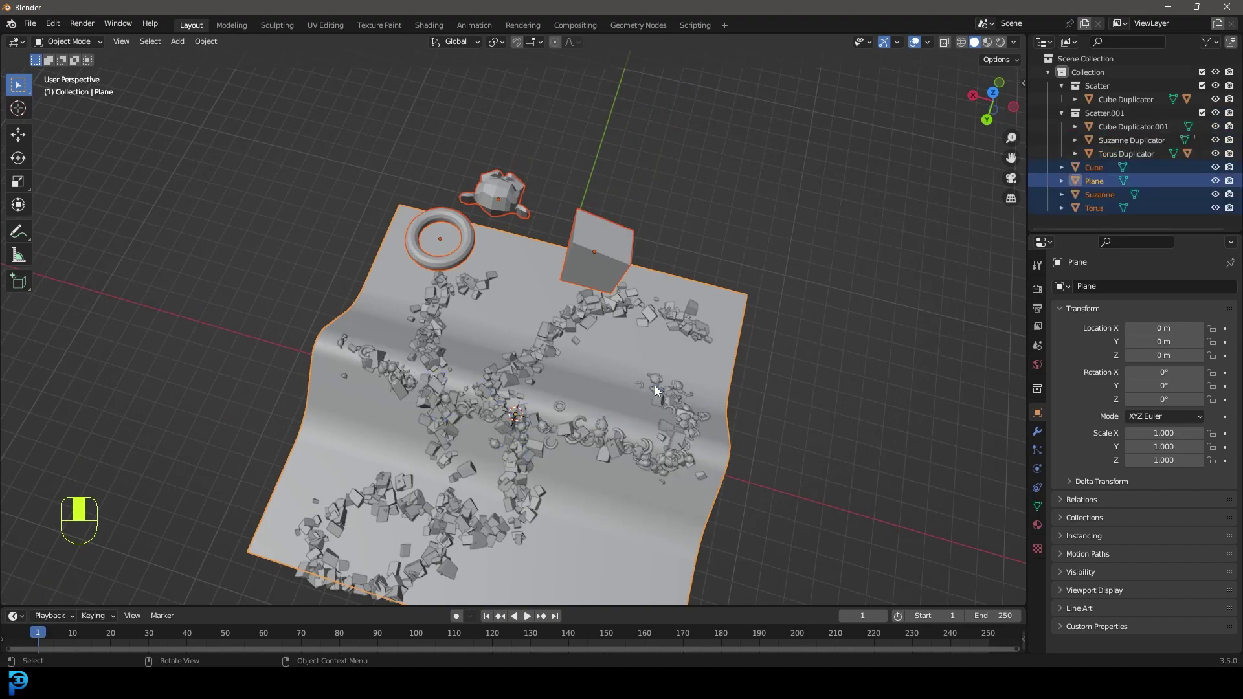
# - Clear the selection, select the cube copy beneath the ridge and try to move it
pyautogui.moveTo(654, 386)
pyautogui.mouseDown(button='middle')
pyautogui.moveTo(584, 434)
pyautogui.moveTo(571, 338)
pyautogui.mouseUp(button='middle')
pyautogui.moveTo(607, 286); pyautogui.dragTo(516, 319, button='middle')
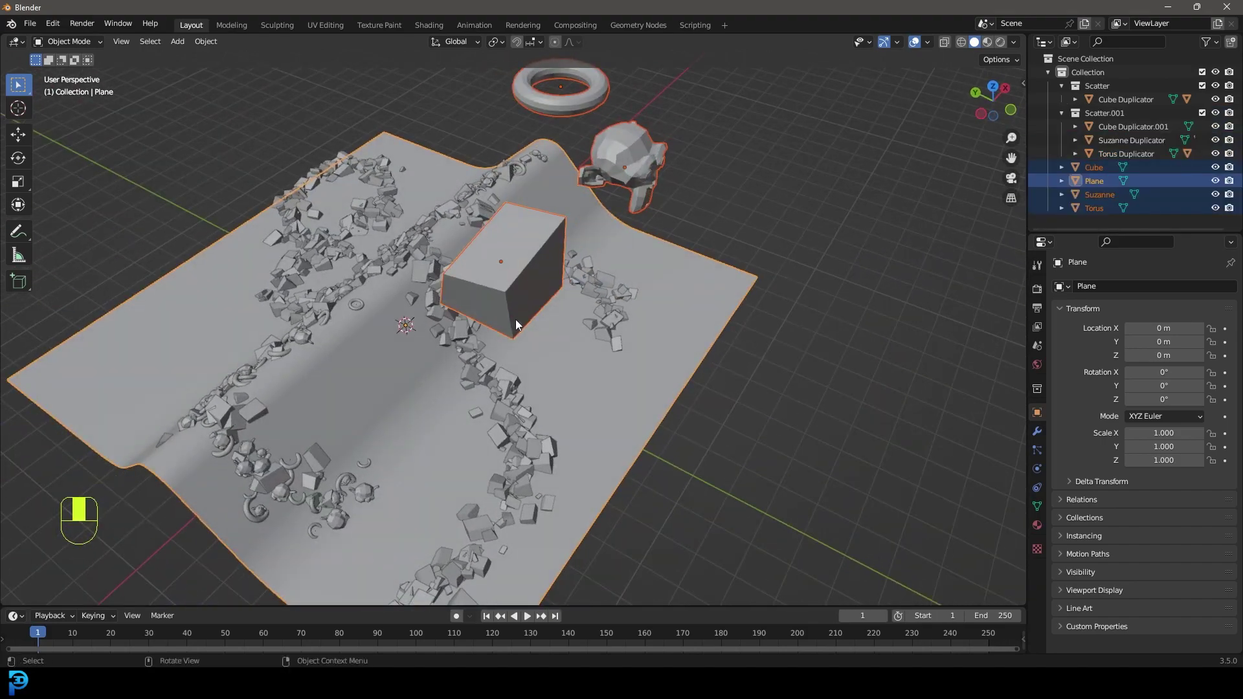
pyautogui.hotkey('alt', 'a')
pyautogui.moveTo(395, 343); pyautogui.dragTo(527, 206, button='middle')
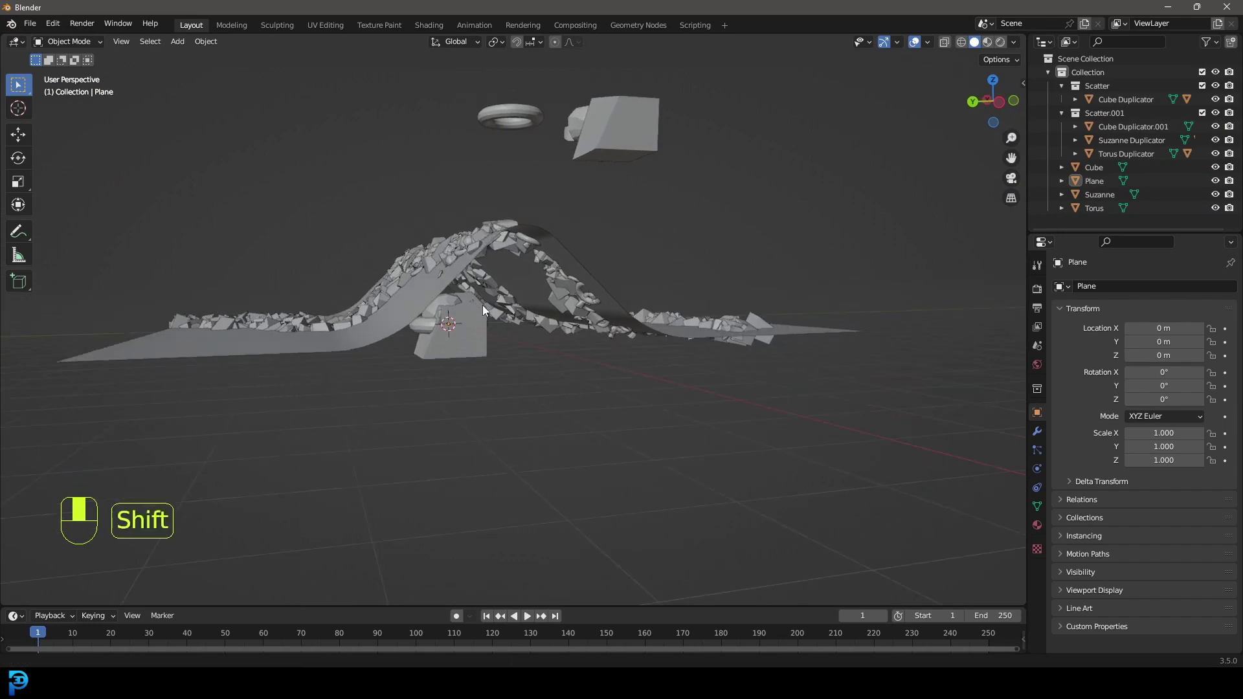
pyautogui.scroll(5, 460, 352)
pyautogui.click(436, 330)
pyautogui.moveTo(436, 326); pyautogui.dragTo(441, 357, button='middle')
pyautogui.press('g')
pyautogui.rightClick(452, 234)
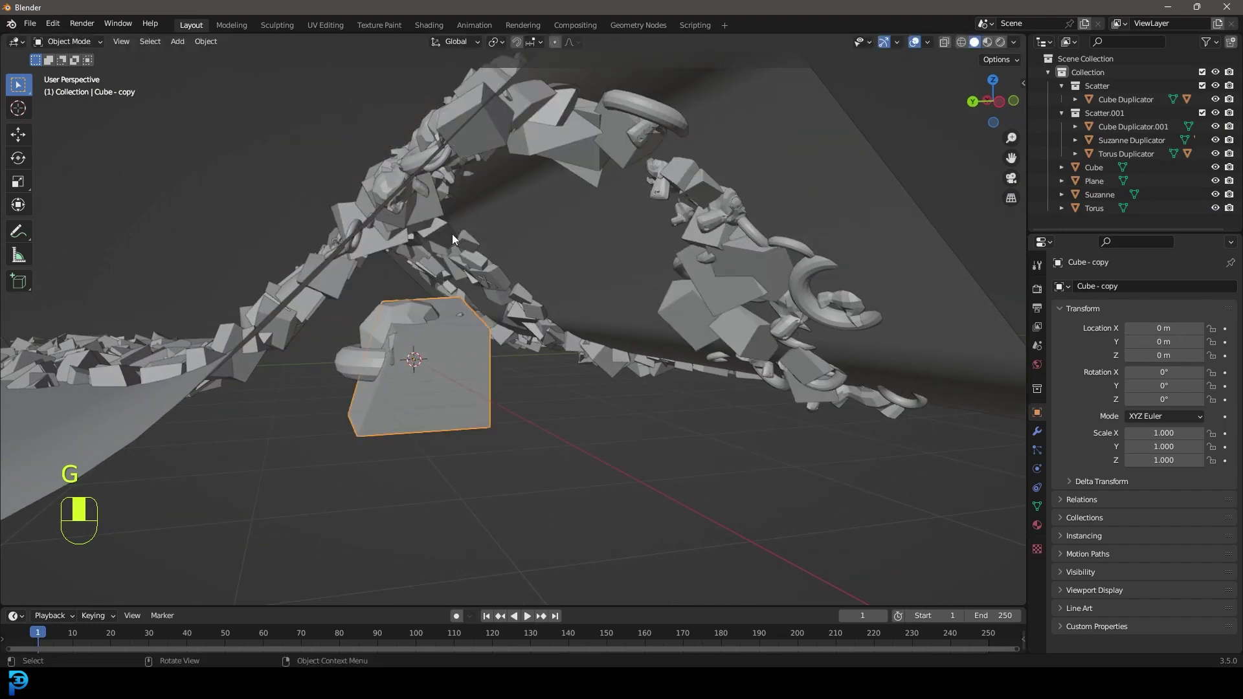
# - Try to move the torus copy beneath the ridge
pyautogui.click(349, 358)
pyautogui.press('g')
pyautogui.press('g')
pyautogui.moveTo(349, 359); pyautogui.dragTo(398, 306, button='middle')
pyautogui.rightClick(404, 293)
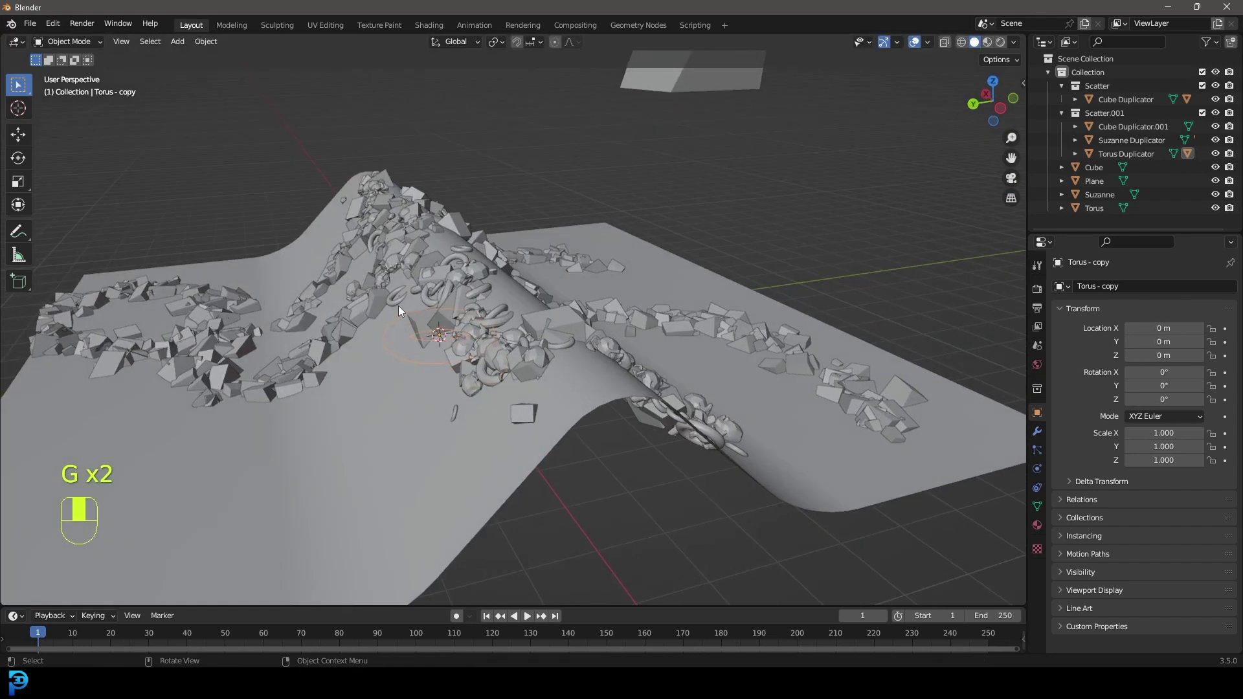
# - Try to move the second scatter's cube duplicator away from the plane
pyautogui.click(367, 306)
pyautogui.press('g')
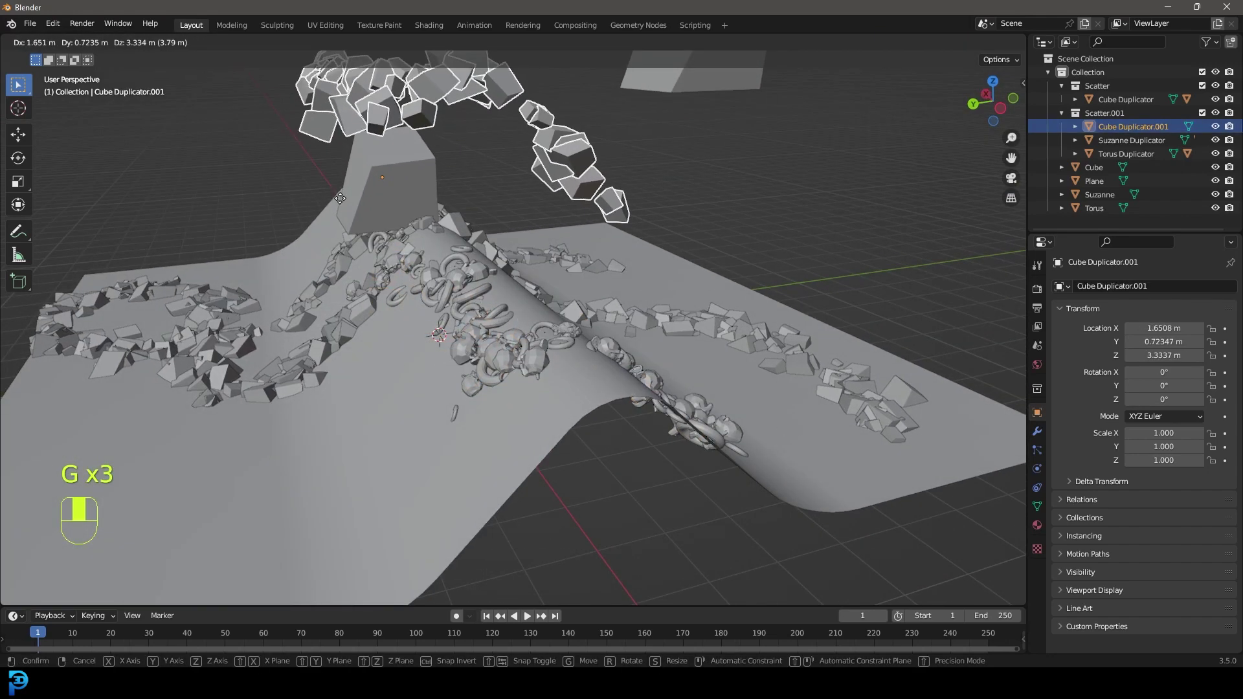
pyautogui.rightClick(340, 198)
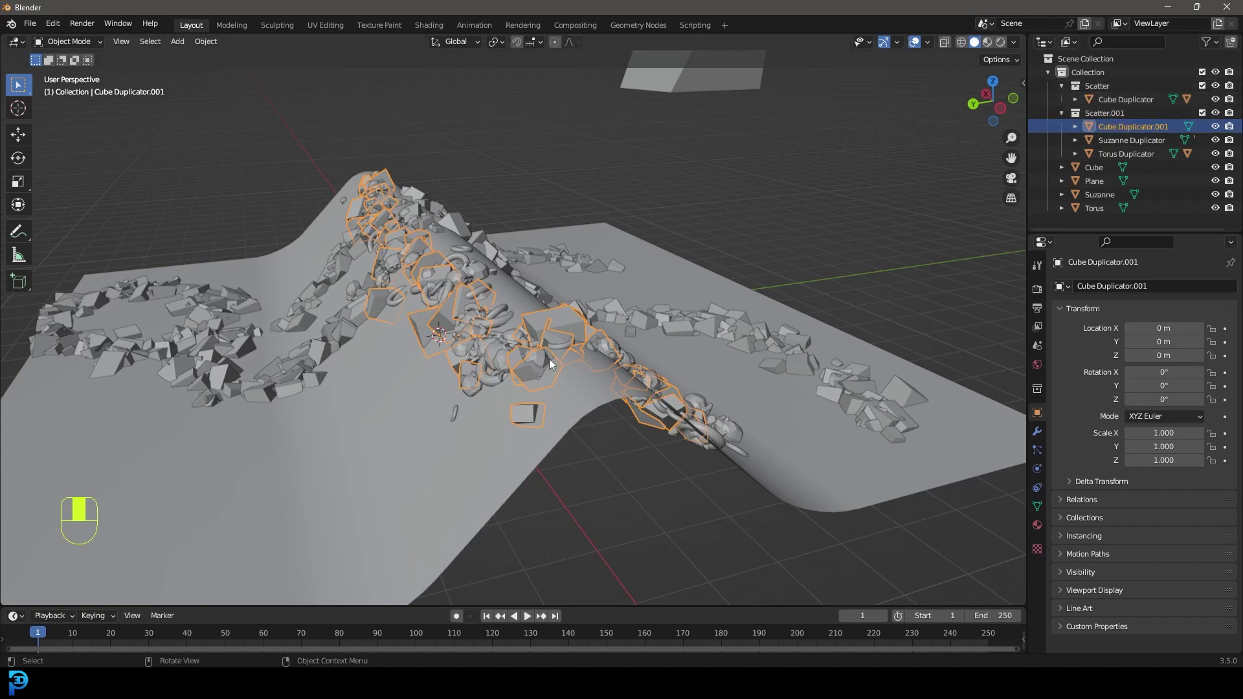
# - Expand Cube Duplicator.001, select its Cube - copy and hide it together with the monkey and torus copies beneath the ridge
pyautogui.click(1075, 126)
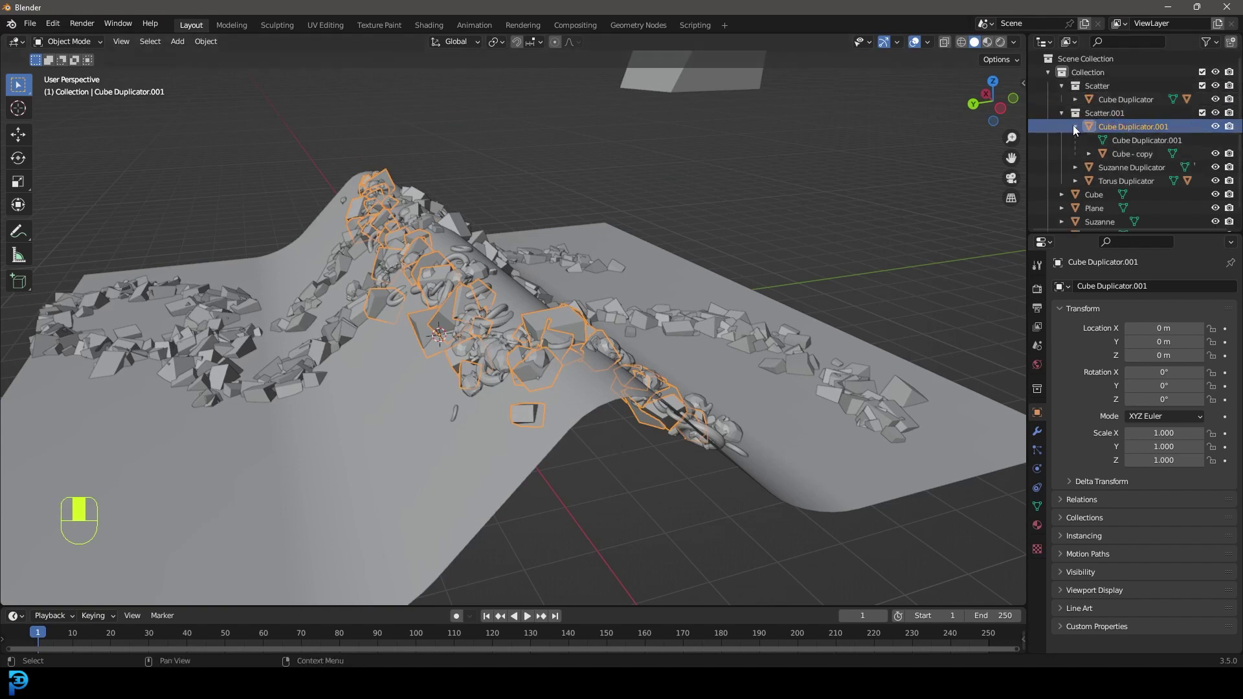
pyautogui.moveTo(842, 362); pyautogui.dragTo(788, 309, button='middle')
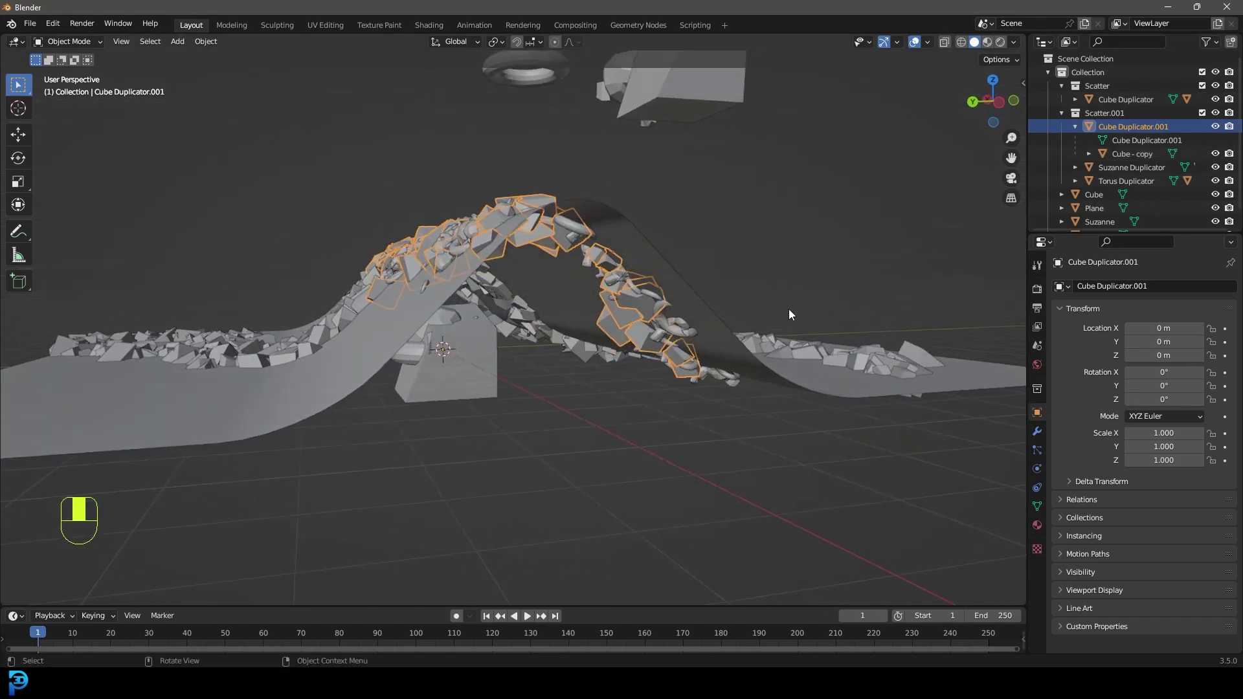
pyautogui.click(1215, 126)
pyautogui.click(1132, 153)
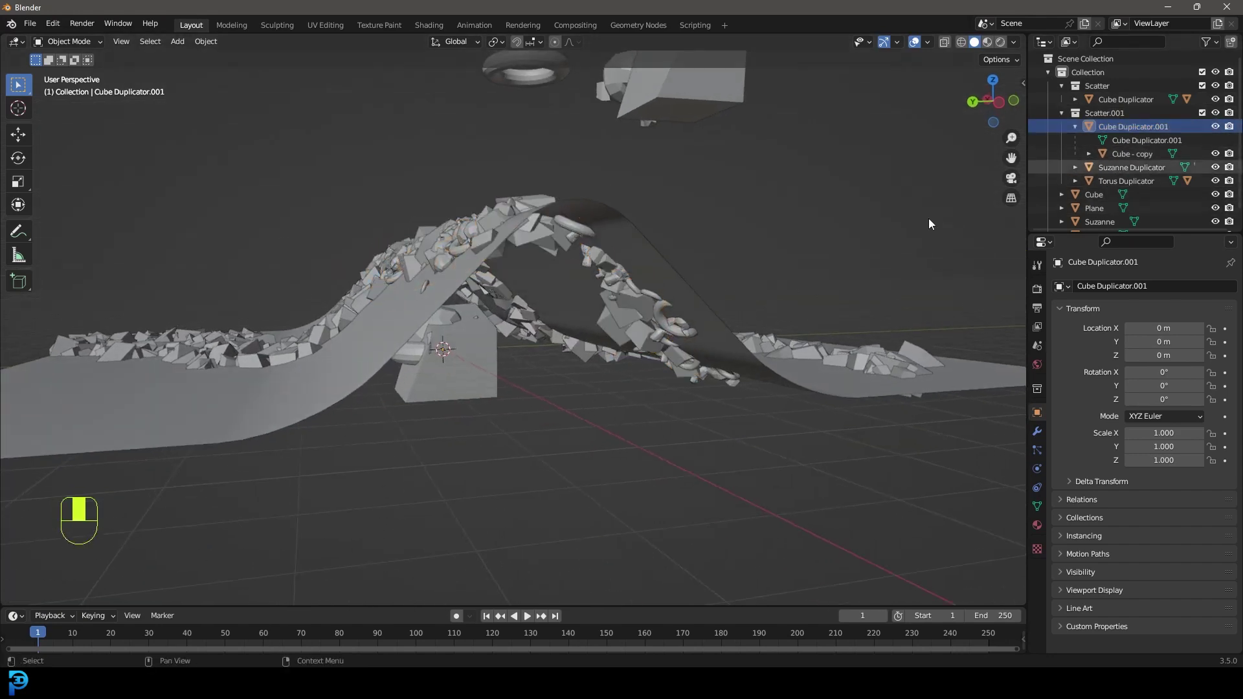
pyautogui.moveTo(928, 218); pyautogui.dragTo(479, 344, button='middle')
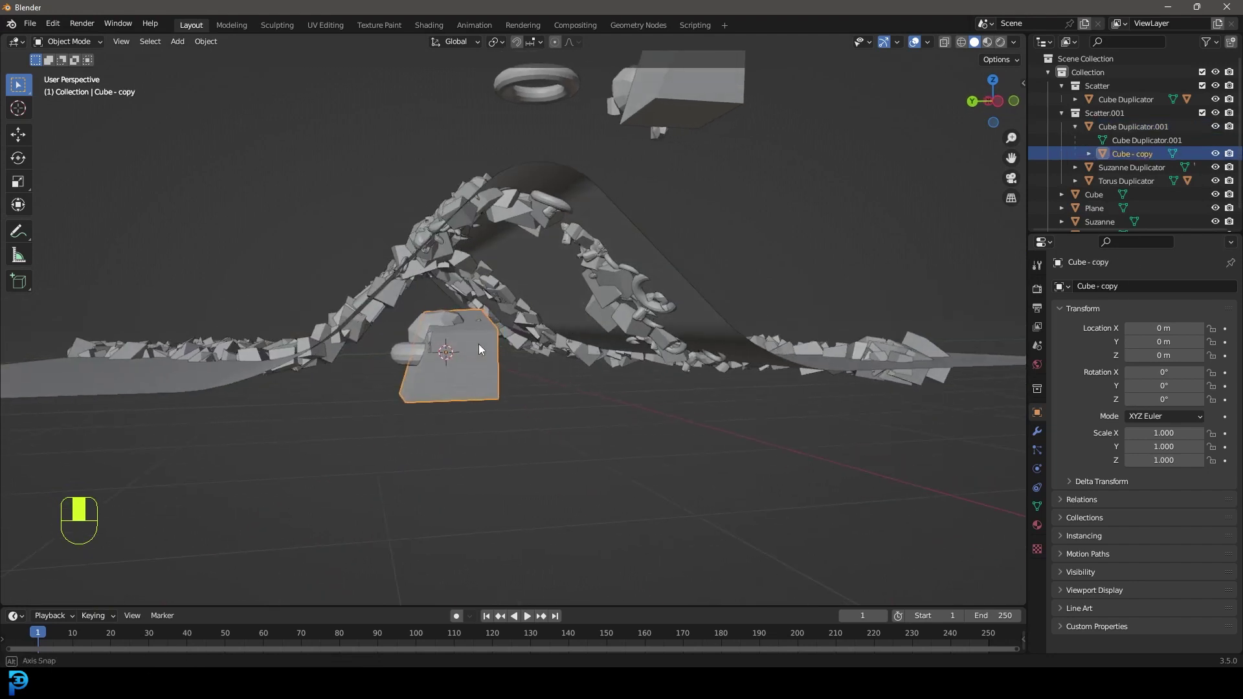
pyautogui.press('h')
pyautogui.press('h')
pyautogui.press('h')
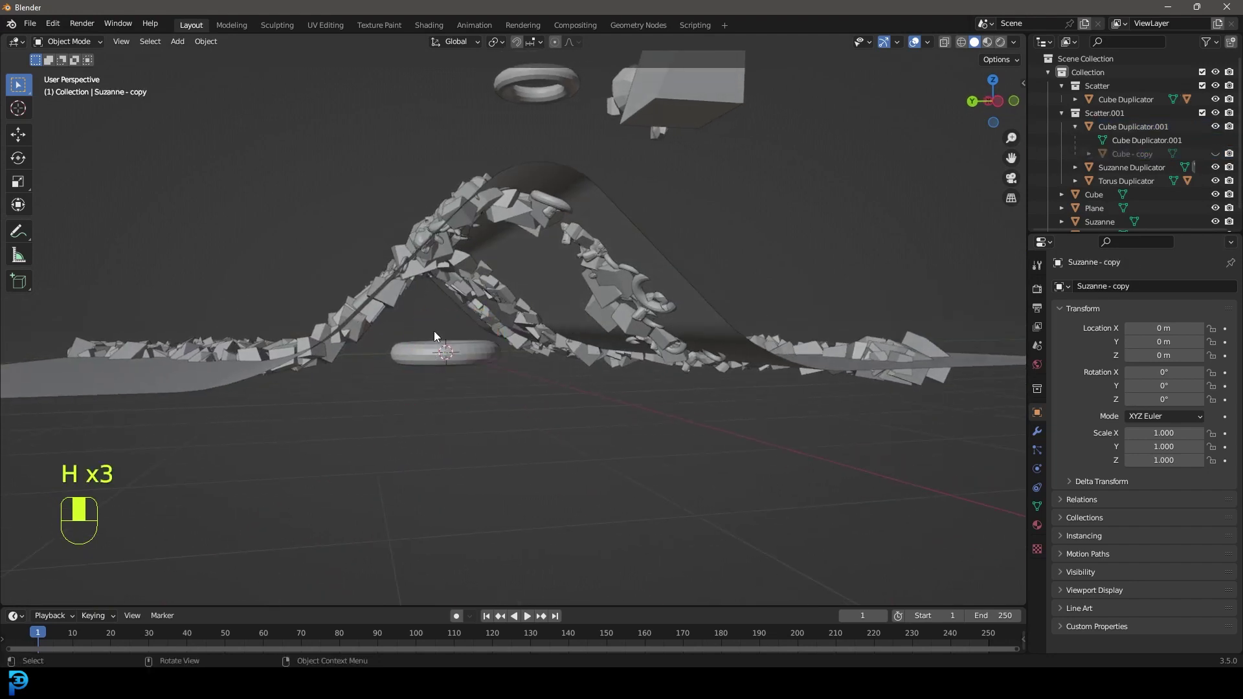
pyautogui.press('h')
# - Clear the selection and examine the mixed scatter on the plane from above and from the side
pyautogui.moveTo(460, 348)
pyautogui.mouseDown(button='middle')
pyautogui.moveTo(464, 318)
pyautogui.moveTo(572, 335)
pyautogui.moveTo(627, 320)
pyautogui.moveTo(465, 351)
pyautogui.mouseUp(button='middle')
pyautogui.click(483, 283)
pyautogui.hotkey('alt', 'a')
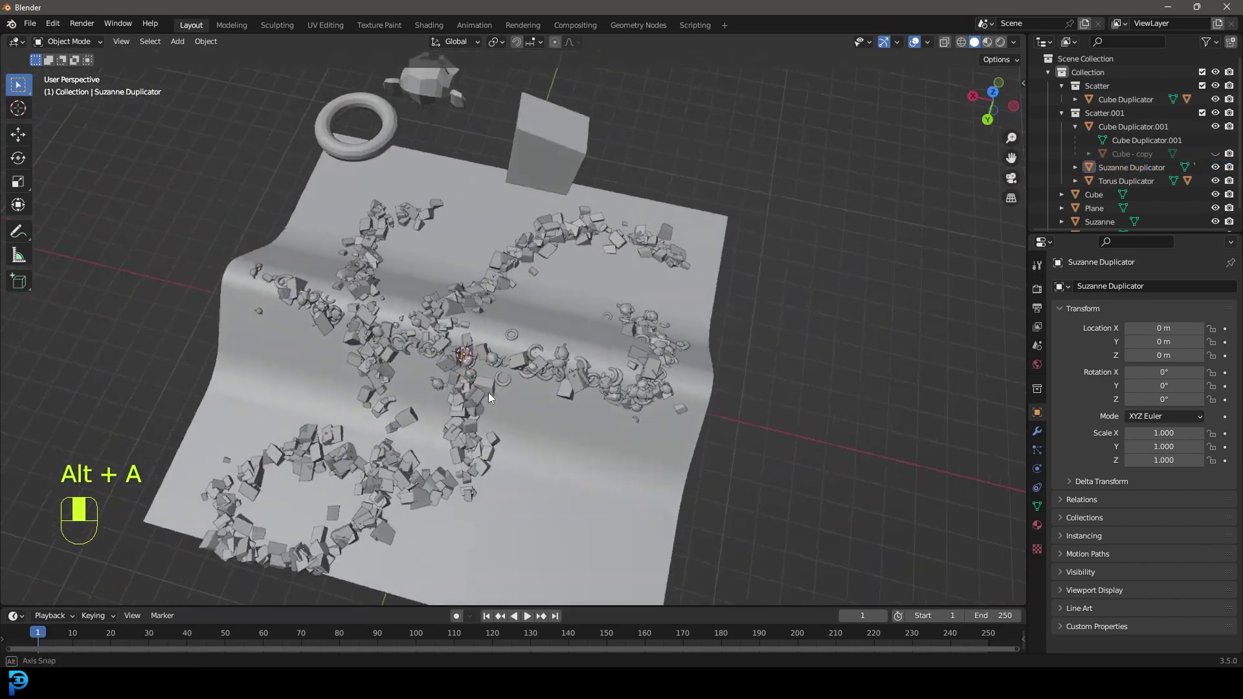
pyautogui.moveTo(489, 393); pyautogui.dragTo(525, 384, button='middle')
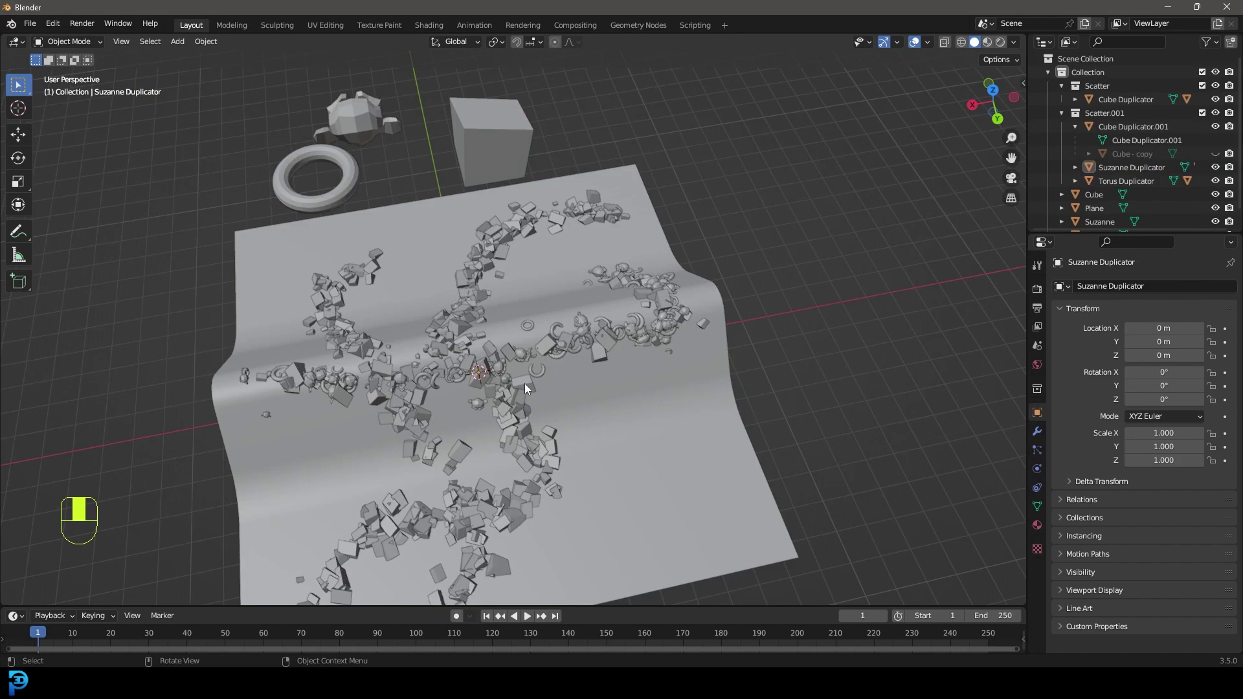
pyautogui.moveTo(524, 383); pyautogui.dragTo(453, 398, button='middle')
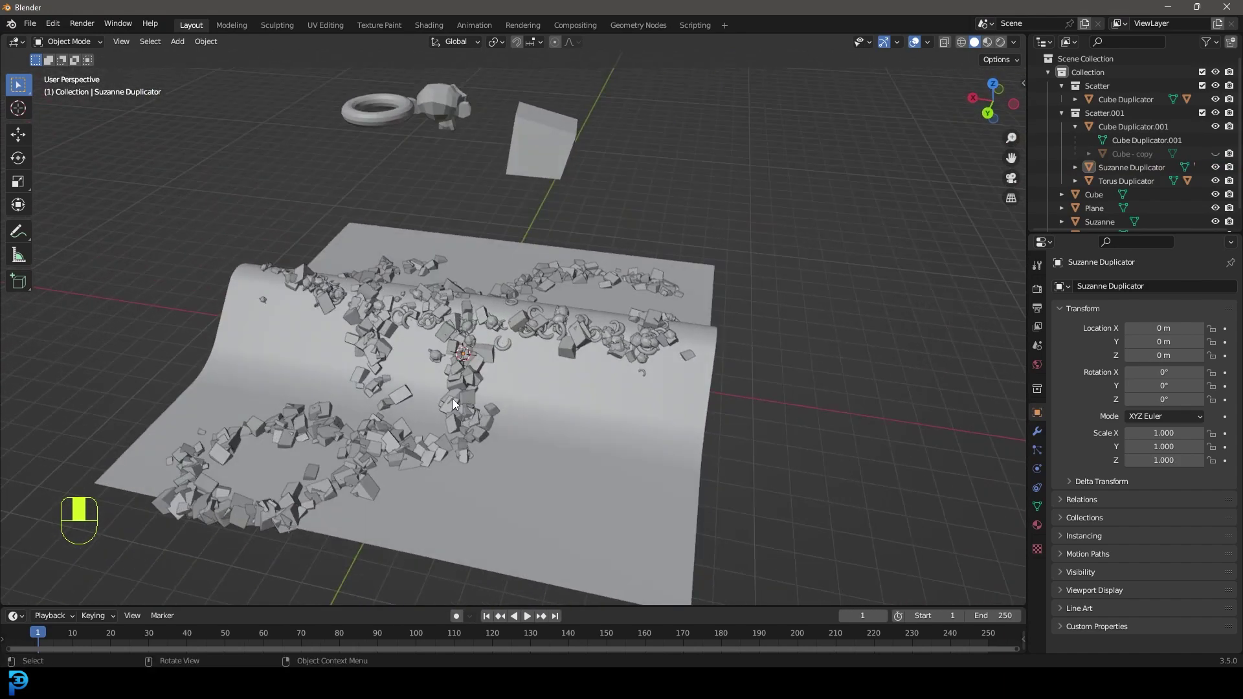